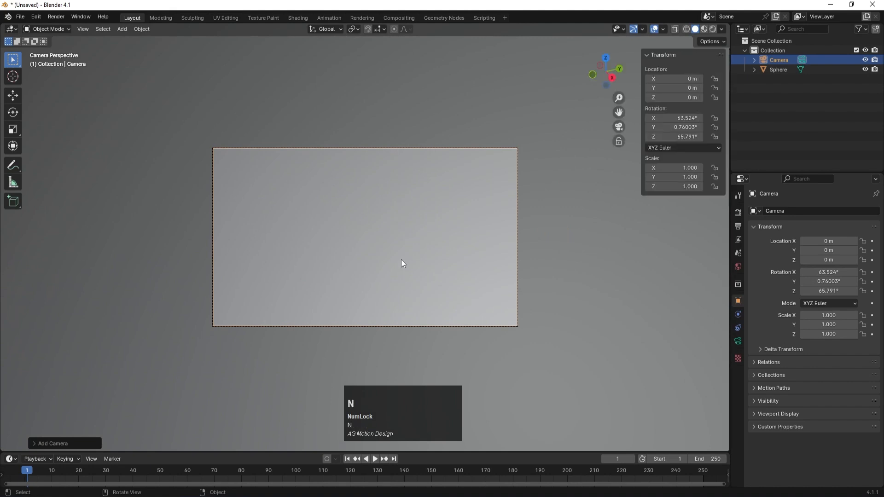
Step: Lock the camera to the view, frame the whole sphere nearly head-on in the centre of the camera frame, and release the lock
{"action": "left_click", "coordinate": [725, 102]}
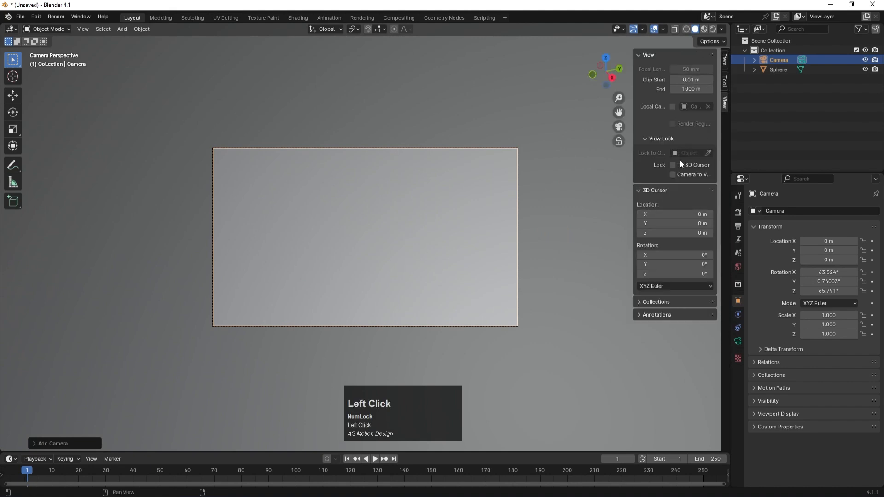
{"action": "left_click", "coordinate": [672, 174]}
{"action": "scroll", "coordinate": [387, 255], "scroll_direction": "down", "scroll_amount": 5}
{"action": "scroll", "coordinate": [392, 248], "scroll_direction": "down", "scroll_amount": 3}
{"action": "middle_click_drag", "start_coordinate": [397, 241], "coordinate": [371, 241]}
{"action": "scroll", "coordinate": [376, 237], "scroll_direction": "down", "scroll_amount": 3}
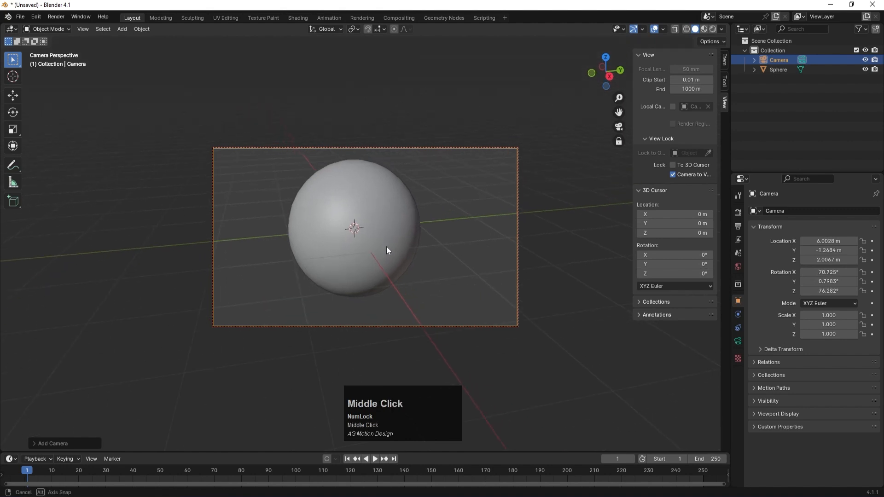
{"action": "scroll", "coordinate": [369, 234], "scroll_direction": "up", "scroll_amount": 3}
{"action": "scroll", "coordinate": [370, 233], "scroll_direction": "down", "scroll_amount": 1}
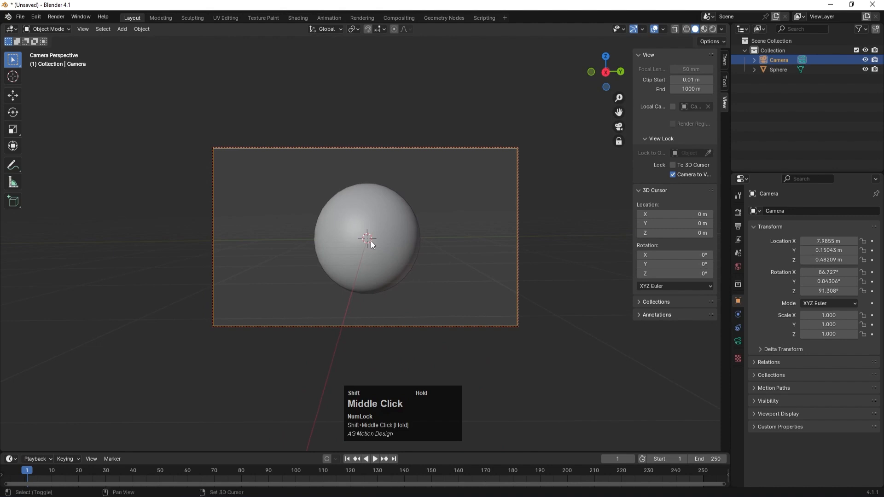
{"action": "left_click", "coordinate": [672, 174]}
{"action": "scroll", "coordinate": [386, 205], "scroll_direction": "up", "scroll_amount": 4}
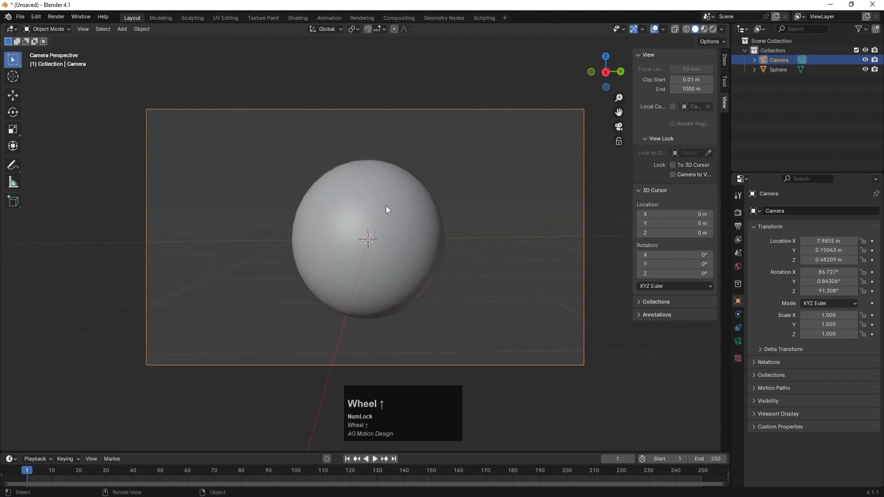
{"action": "key", "text": "Num_Lock"}
{"action": "left_click", "coordinate": [672, 175]}
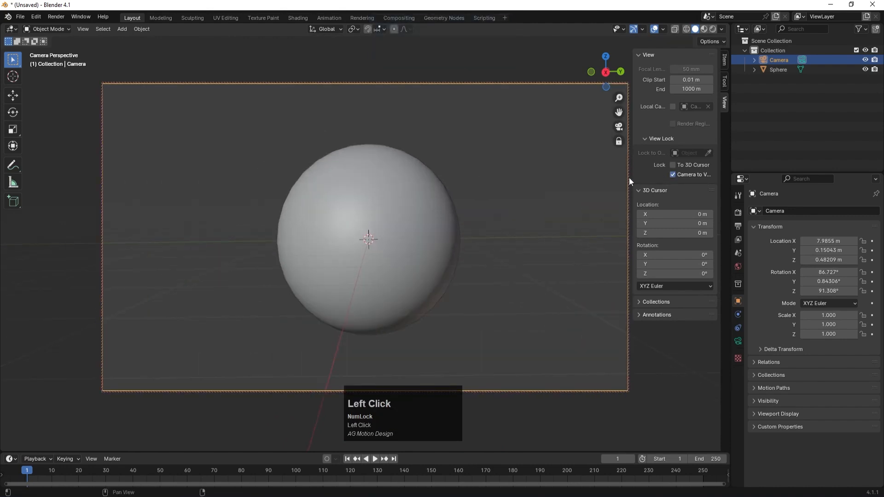
{"action": "scroll", "coordinate": [396, 255], "scroll_direction": "down", "scroll_amount": 2}
{"action": "scroll", "coordinate": [399, 260], "scroll_direction": "up", "scroll_amount": 2}
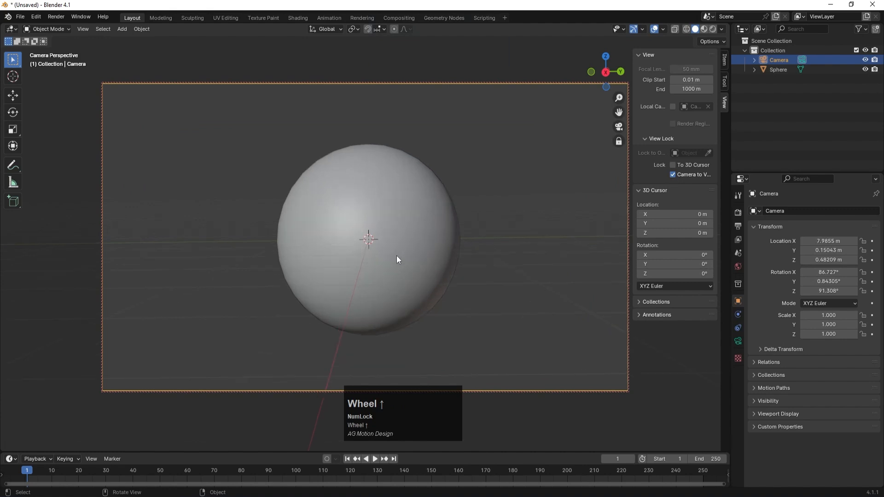
{"action": "left_click", "coordinate": [672, 174]}
{"action": "scroll", "coordinate": [383, 243], "scroll_direction": "down", "scroll_amount": 3}
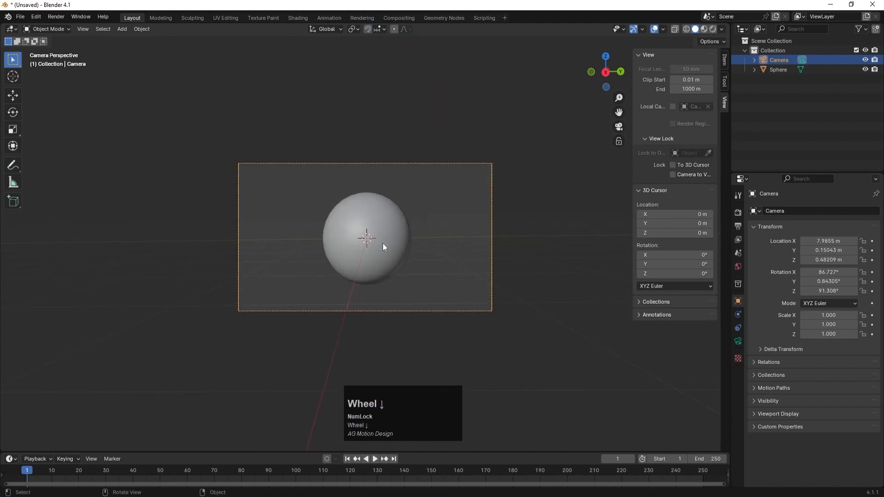
Step: Leave the camera view, select the sphere, and switch to the Shading workspace
{"action": "scroll", "coordinate": [383, 243], "scroll_direction": "up", "scroll_amount": 3}
{"action": "middle_click_drag", "start_coordinate": [385, 239], "coordinate": [392, 256]}
{"action": "scroll", "coordinate": [392, 256], "scroll_direction": "down", "scroll_amount": 5}
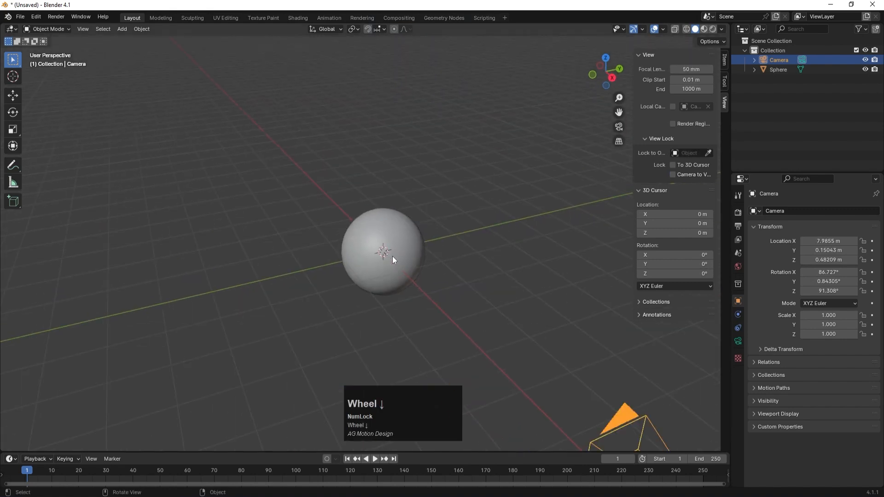
{"action": "left_click", "coordinate": [425, 241]}
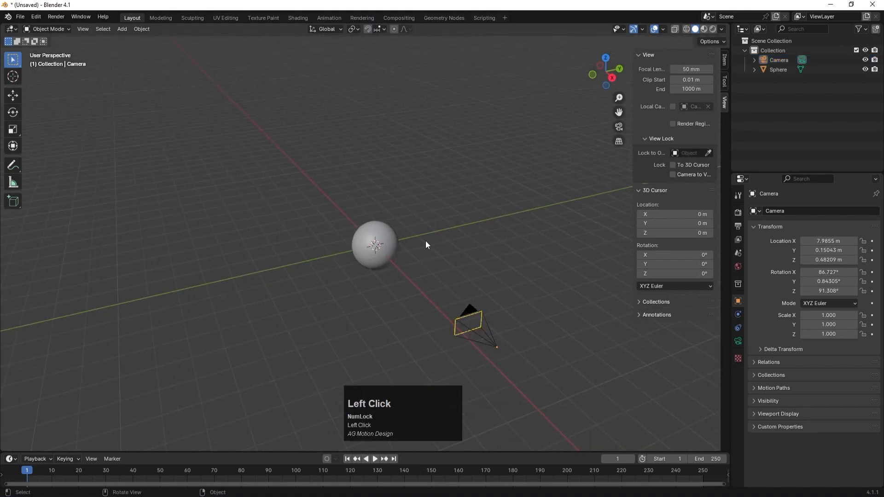
{"action": "left_click", "coordinate": [388, 234]}
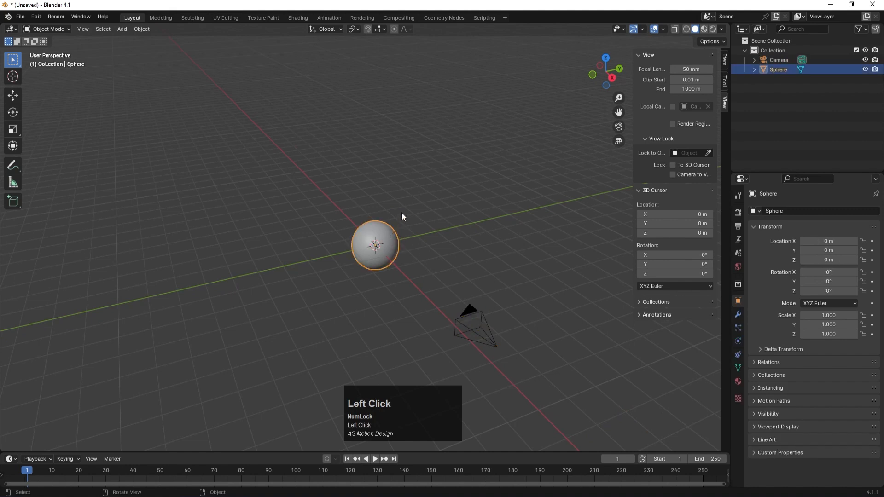
{"action": "left_click", "coordinate": [303, 18]}
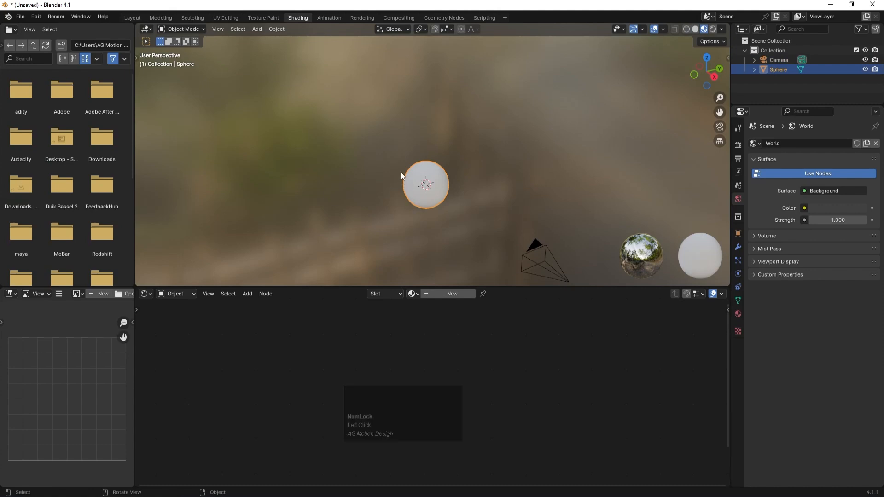
Step: Join away the file browser and image editor areas so the 3D viewport and shader editor span the full width
{"action": "scroll", "coordinate": [430, 216], "scroll_direction": "up", "scroll_amount": 2}
{"action": "scroll", "coordinate": [382, 193], "scroll_direction": "down", "scroll_amount": 1}
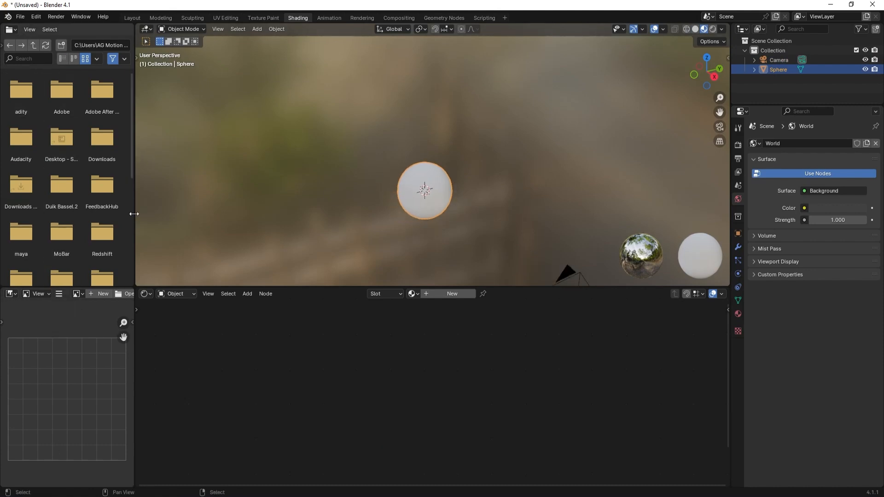
{"action": "right_click", "coordinate": [133, 154]}
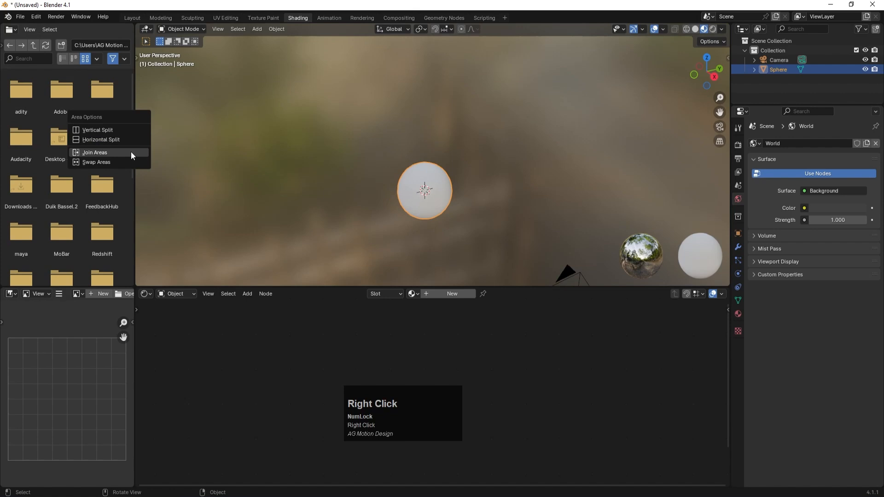
{"action": "left_click", "coordinate": [95, 153]}
{"action": "left_click", "coordinate": [69, 184]}
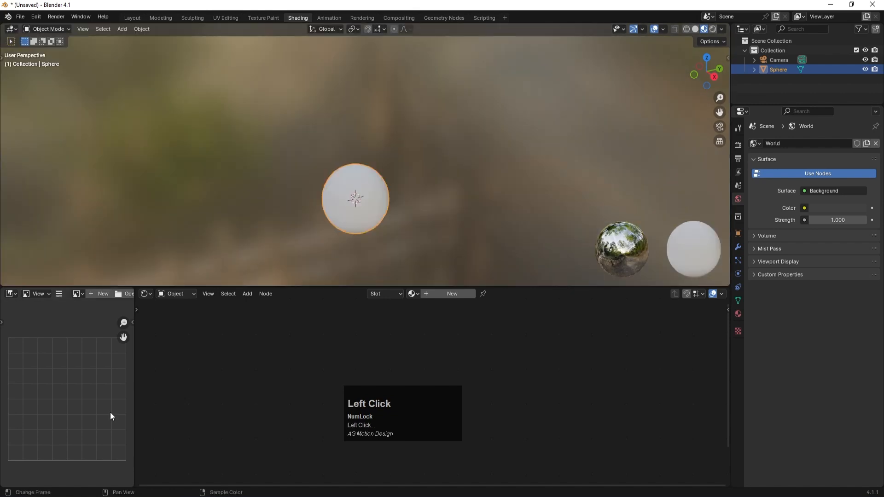
{"action": "right_click", "coordinate": [134, 387]}
{"action": "left_click", "coordinate": [110, 378]}
{"action": "left_click", "coordinate": [70, 385]}
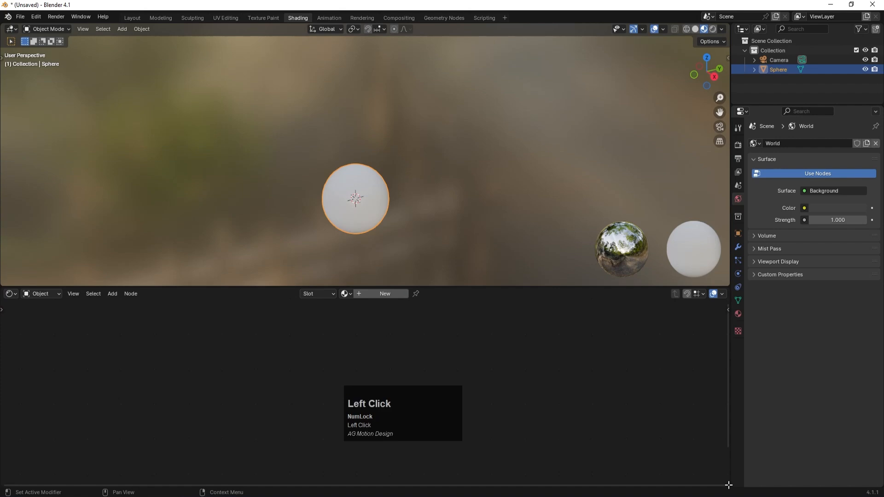
Step: Split a strip off the shader editor's lower edge as a Timeline, and shift the area boundaries to enlarge the timeline and shader editor
{"action": "left_click_drag", "start_coordinate": [728, 484], "coordinate": [716, 447]}
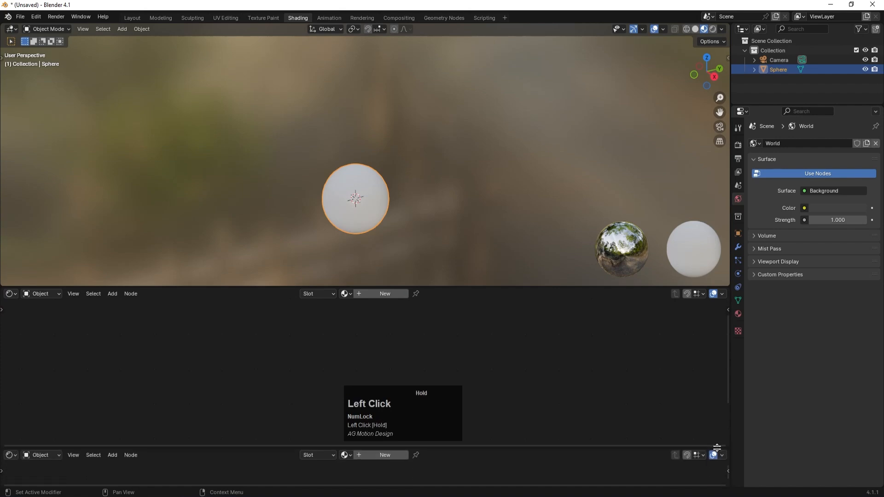
{"action": "left_click", "coordinate": [40, 455]}
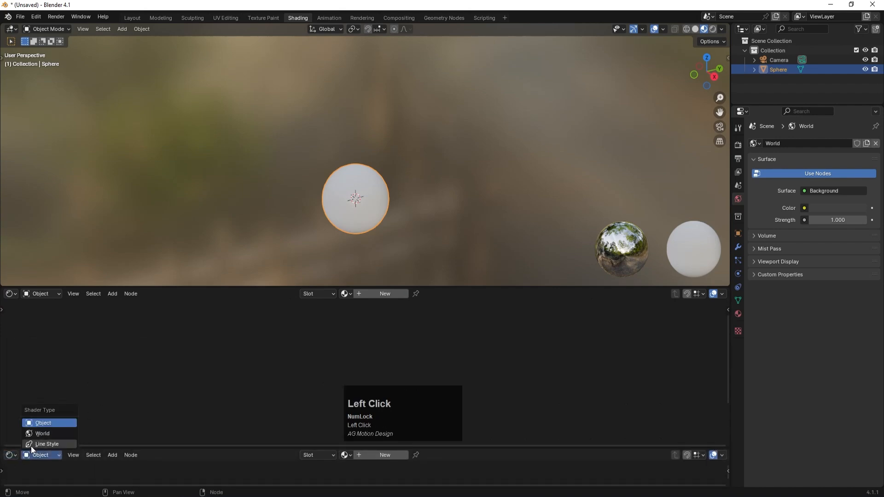
{"action": "left_click", "coordinate": [10, 455]}
{"action": "left_click", "coordinate": [10, 455]}
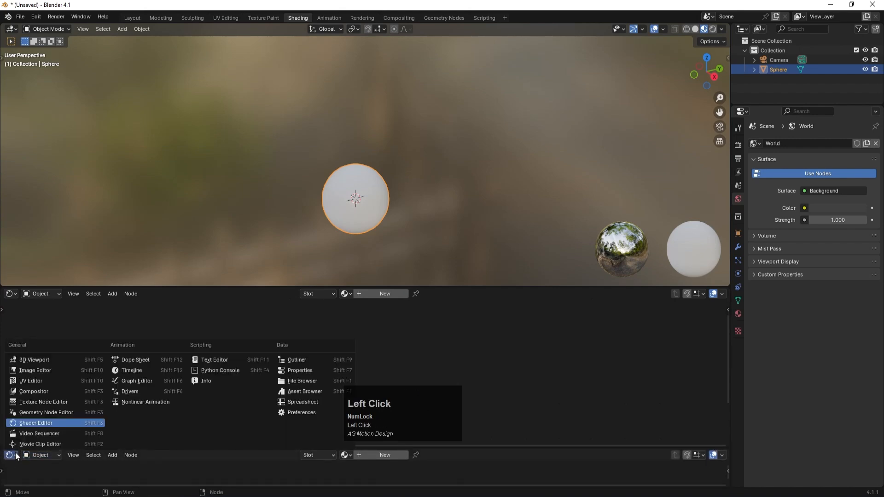
{"action": "left_click", "coordinate": [116, 373]}
{"action": "left_click_drag", "start_coordinate": [170, 449], "coordinate": [170, 430]}
{"action": "left_click_drag", "start_coordinate": [245, 286], "coordinate": [256, 220]}
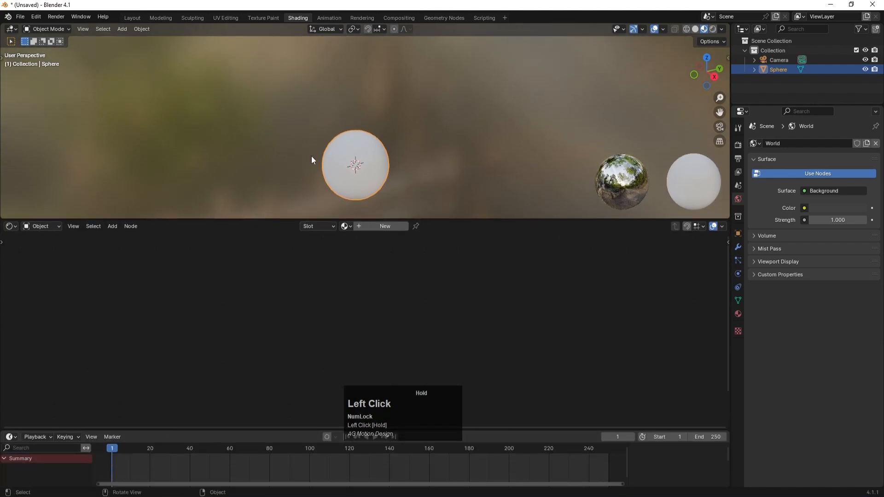
Step: Select the sphere in the viewport and look at it through the scene camera
{"action": "scroll", "coordinate": [353, 151], "scroll_direction": "up", "scroll_amount": 1}
{"action": "left_click", "coordinate": [367, 147]}
{"action": "key", "text": "KP_0"}
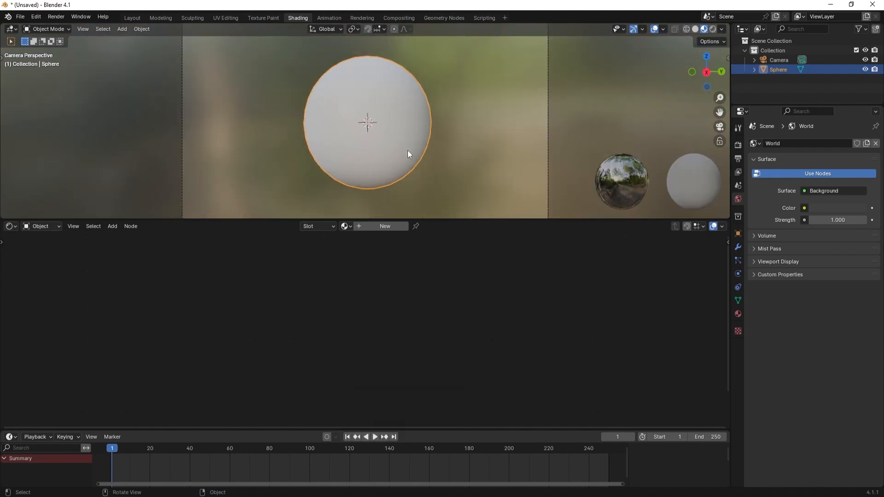
Step: Set the world background color to black and enable Bloom in the EEVEE render settings
{"action": "left_click", "coordinate": [737, 199]}
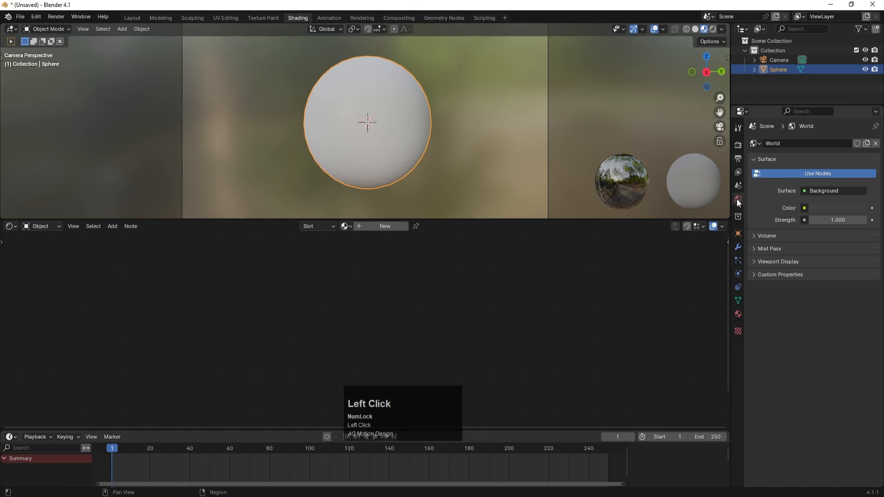
{"action": "left_click", "coordinate": [819, 208]}
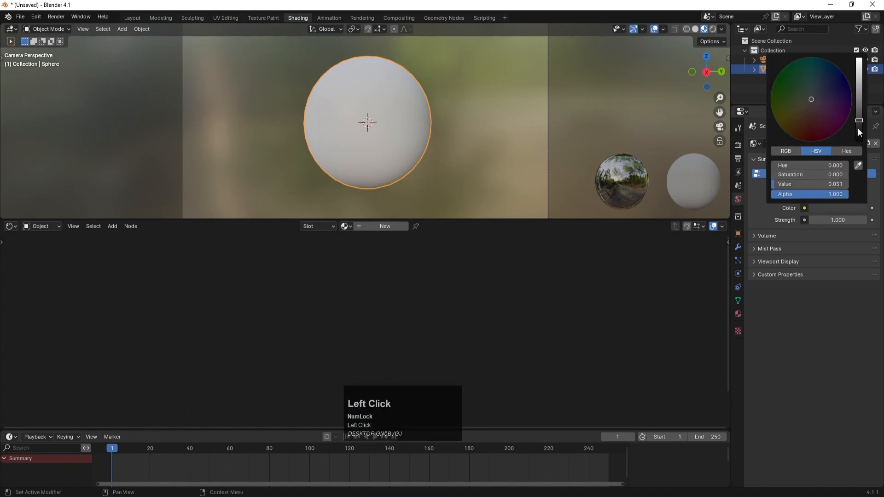
{"action": "left_click_drag", "start_coordinate": [858, 132], "coordinate": [860, 141]}
{"action": "left_click", "coordinate": [664, 111]}
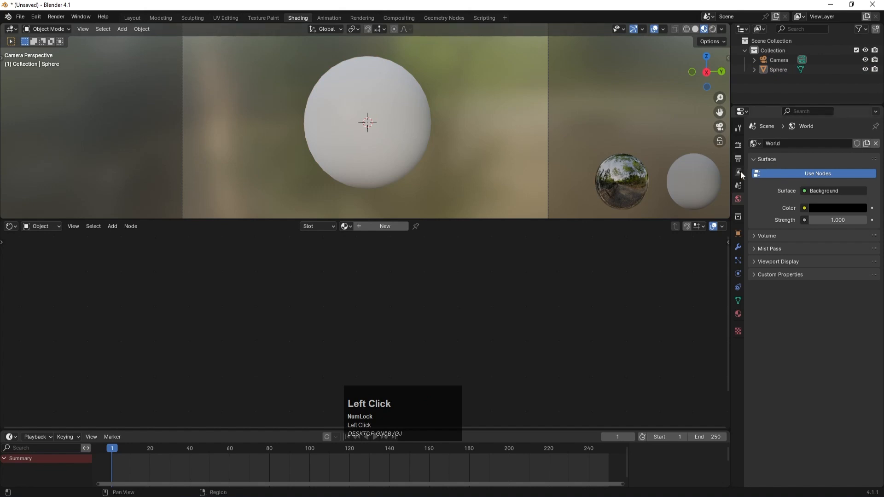
{"action": "left_click", "coordinate": [737, 145]}
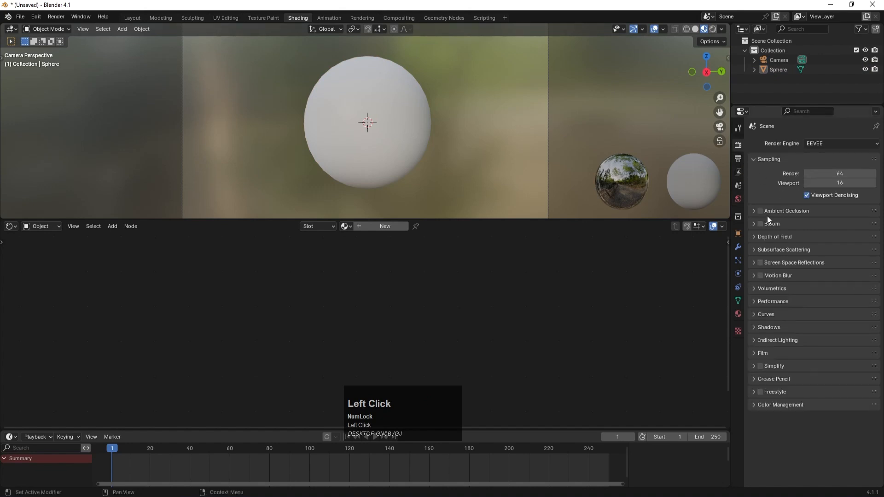
{"action": "left_click", "coordinate": [760, 223]}
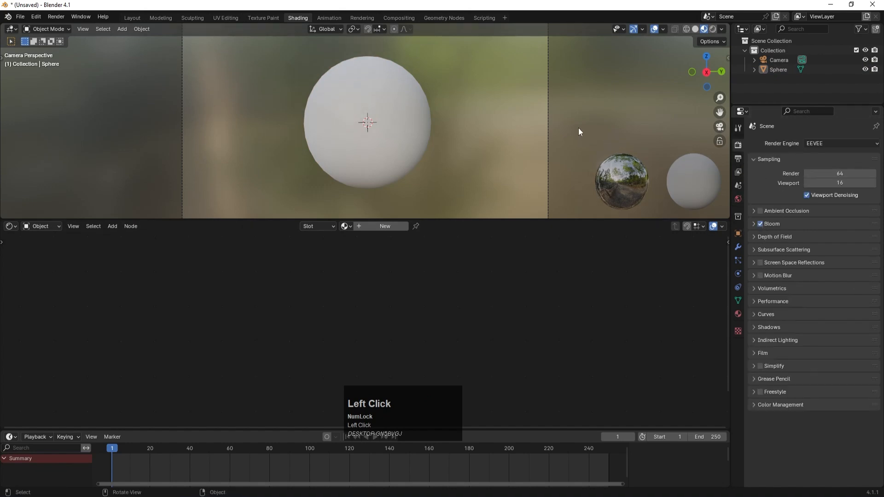
Step: Check the sphere in Rendered viewport shading and return the viewport to Material Preview
{"action": "key", "text": "z"}
{"action": "left_click", "coordinate": [518, 62]}
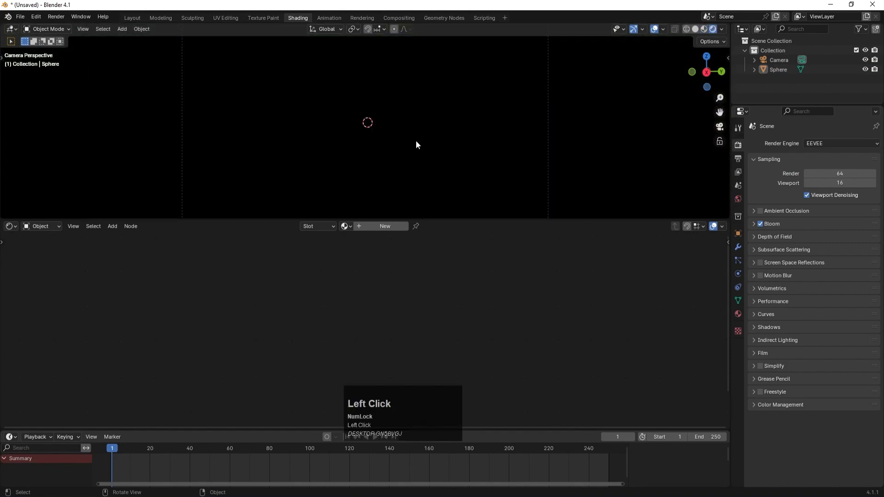
{"action": "left_click", "coordinate": [394, 137]}
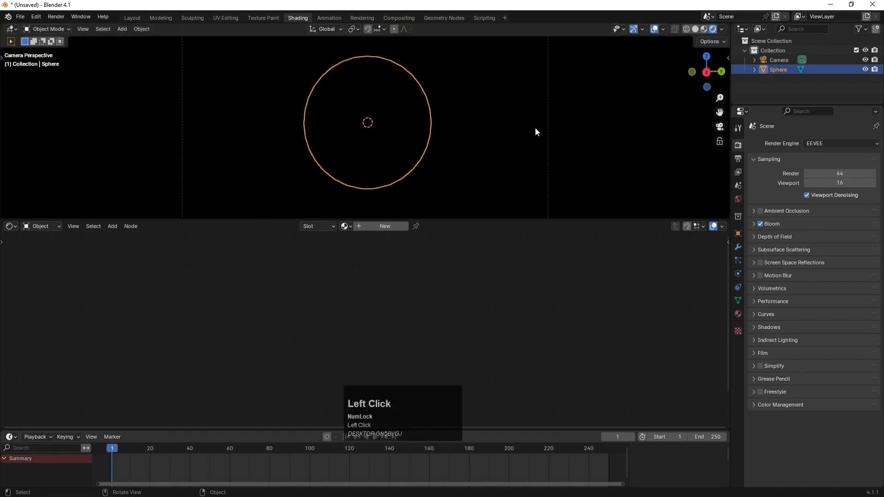
{"action": "key", "text": "z"}
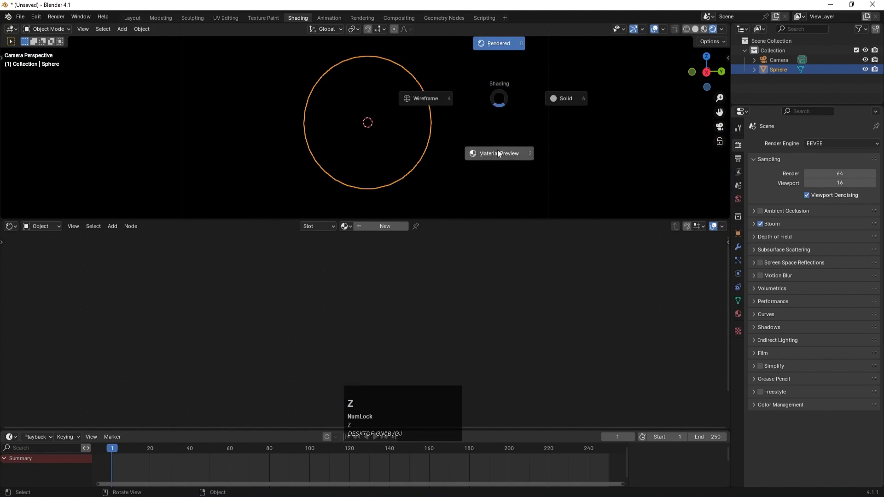
{"action": "left_click", "coordinate": [497, 153]}
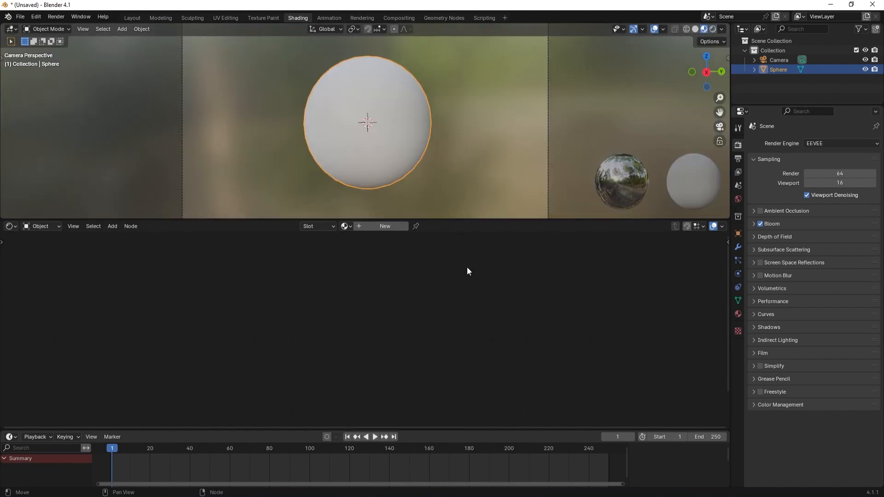
Step: Create a new material on the sphere and delete its Principled BSDF node
{"action": "left_click", "coordinate": [417, 154]}
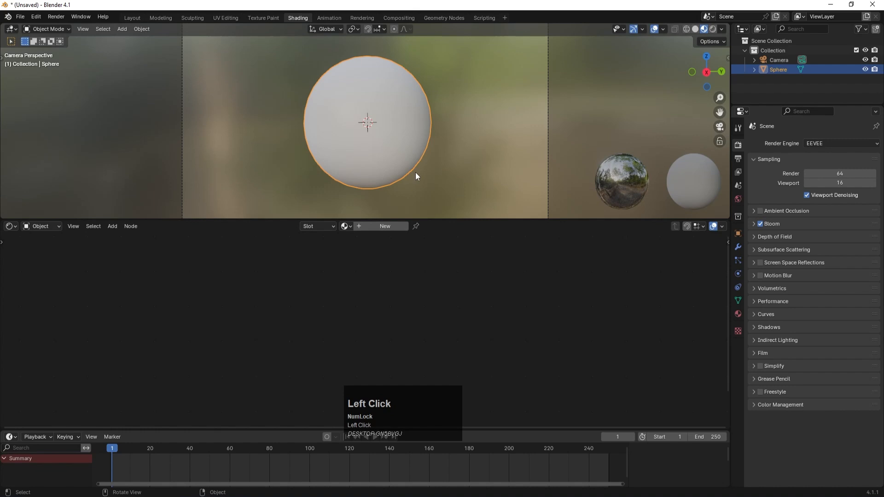
{"action": "left_click", "coordinate": [392, 226]}
{"action": "middle_click_drag", "start_coordinate": [426, 303], "coordinate": [441, 322], "text": "shift"}
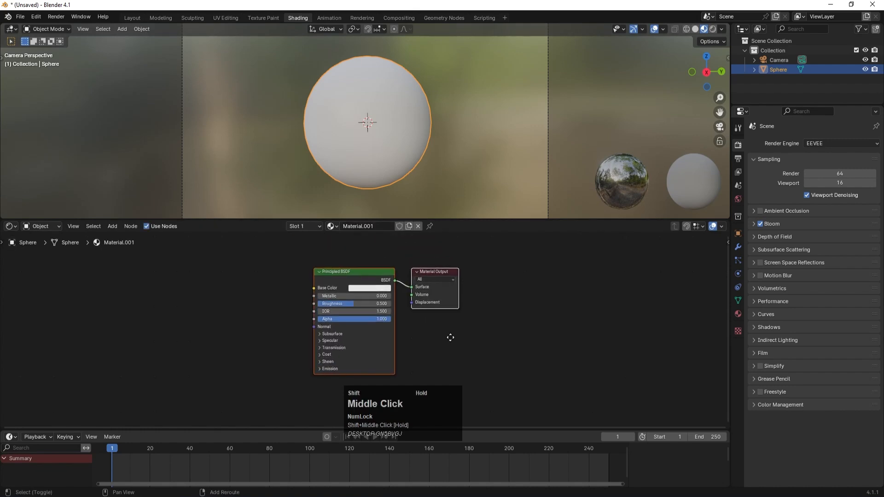
{"action": "left_click", "coordinate": [345, 272]}
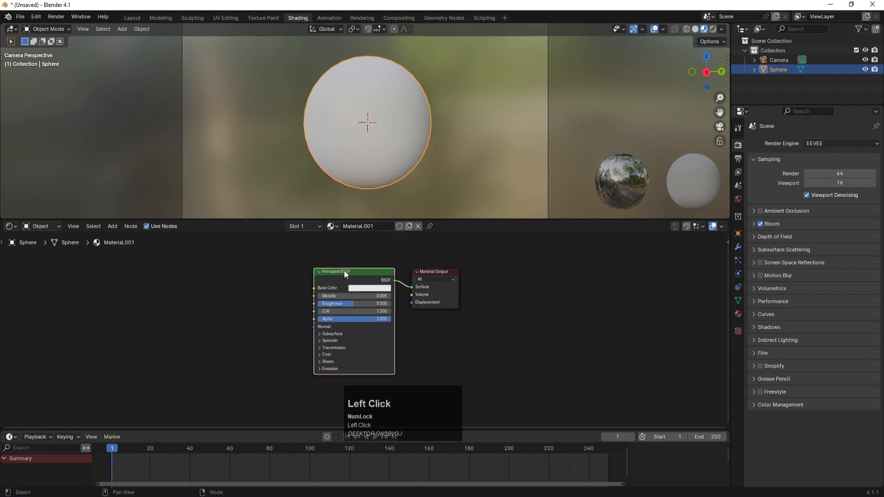
{"action": "key", "text": "Delete"}
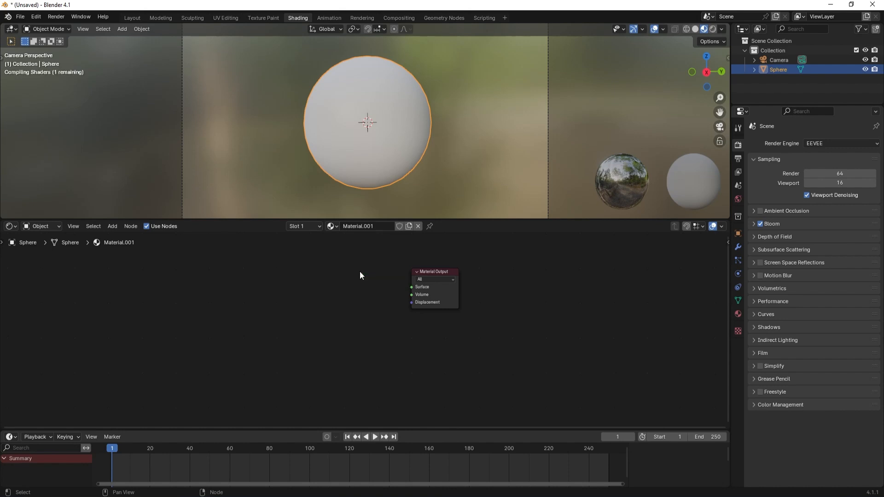
Step: Add a Diffuse BSDF node with a black color and connect it to the Material Output's Surface input
{"action": "key", "text": "space"}
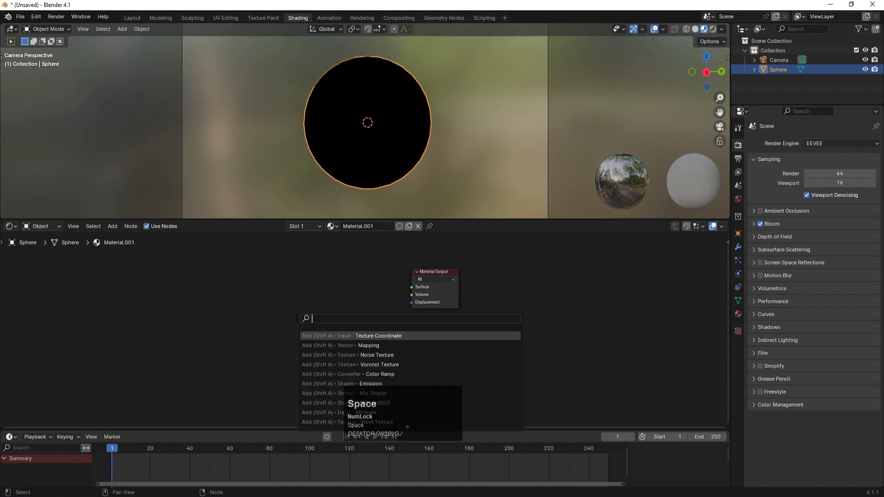
{"action": "type", "text": "diff"}
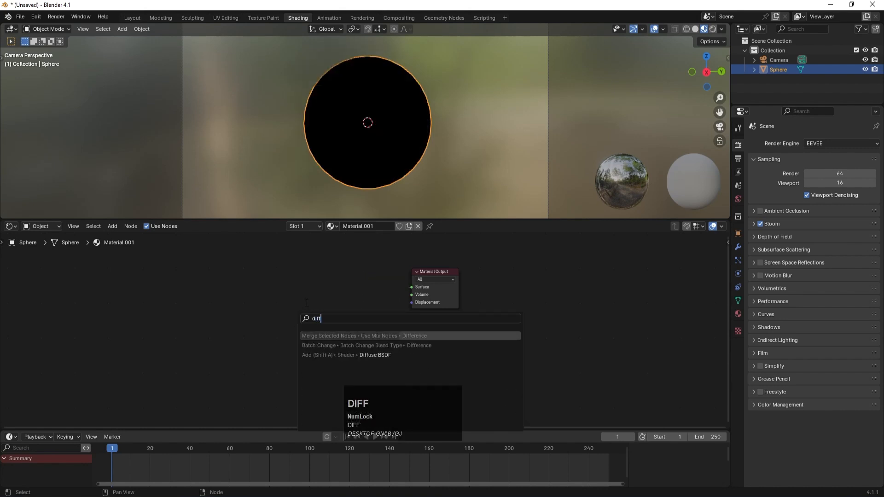
{"action": "left_click", "coordinate": [375, 355]}
{"action": "left_click", "coordinate": [335, 328]}
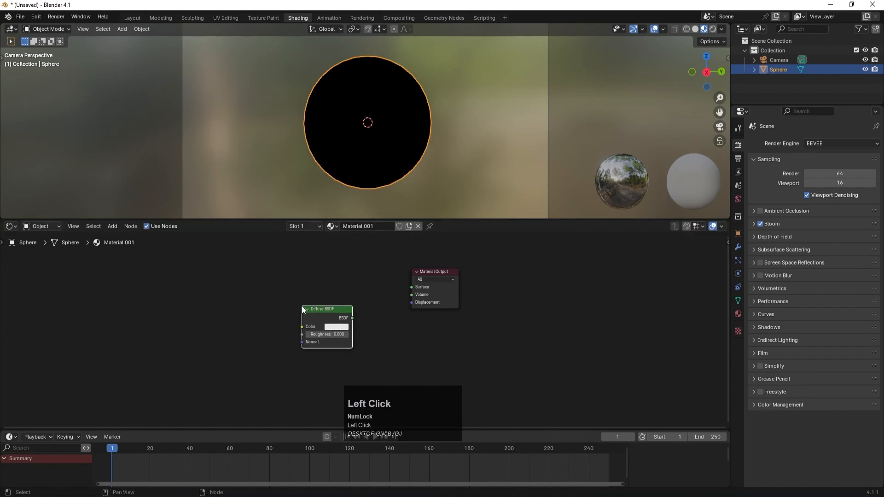
{"action": "left_click", "coordinate": [338, 327]}
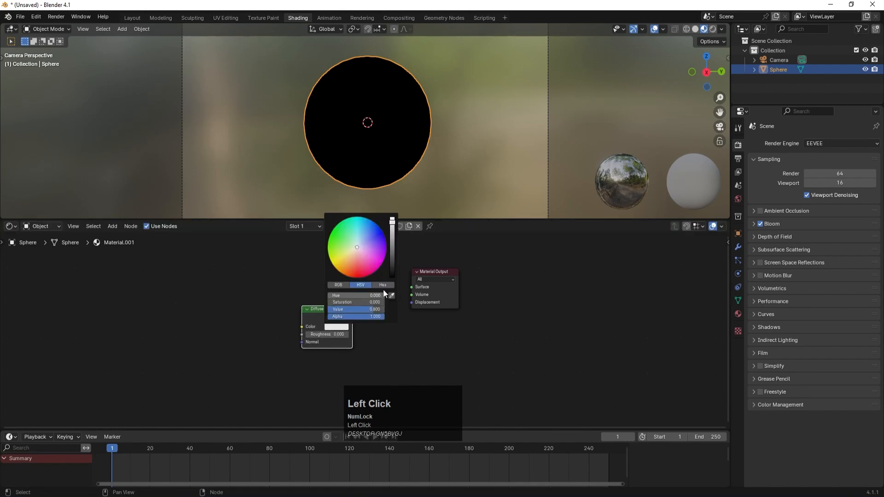
{"action": "left_click_drag", "start_coordinate": [391, 266], "coordinate": [391, 278]}
{"action": "left_click", "coordinate": [410, 353]}
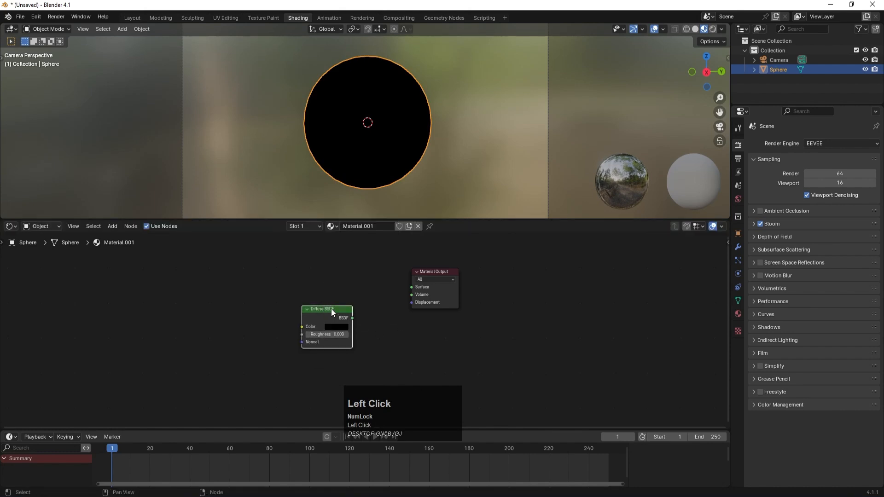
{"action": "left_click_drag", "start_coordinate": [330, 309], "coordinate": [411, 285]}
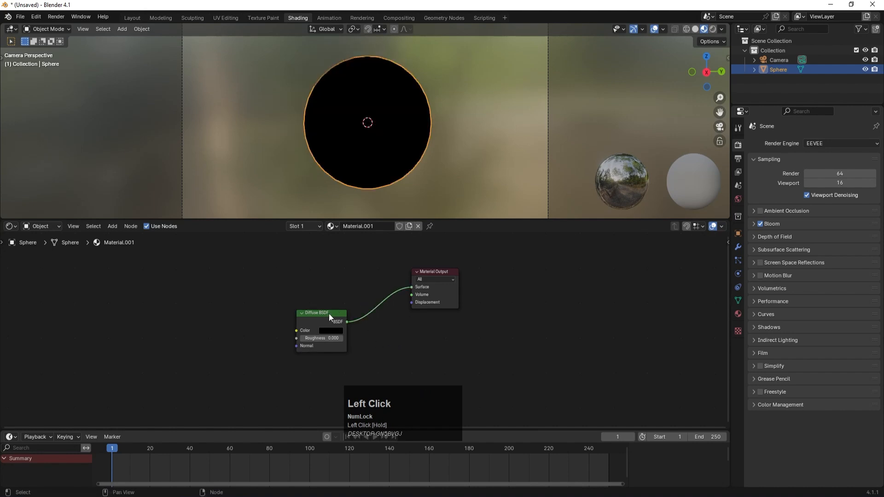
{"action": "left_click_drag", "start_coordinate": [328, 313], "coordinate": [295, 318]}
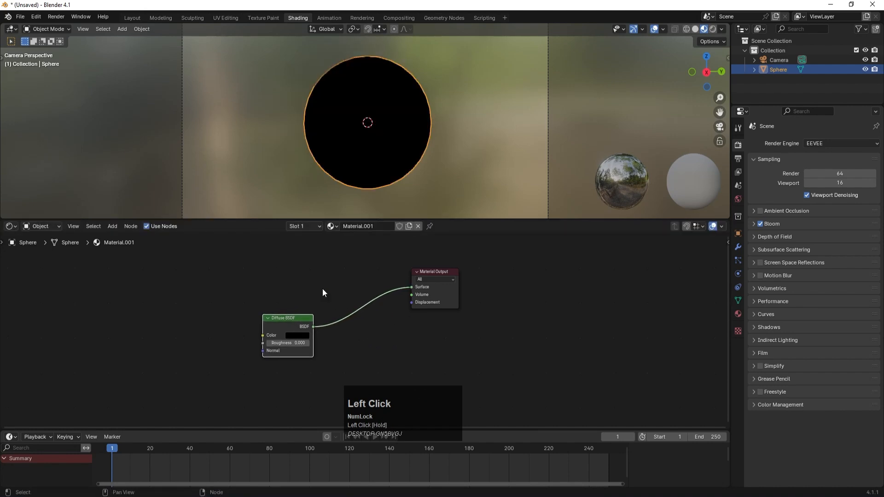
Step: Insert a Mix Shader between the Diffuse BSDF and Material Output, feeding the Diffuse BSDF into its second Shader input
{"action": "key", "text": "space"}
{"action": "type", "text": "mix"}
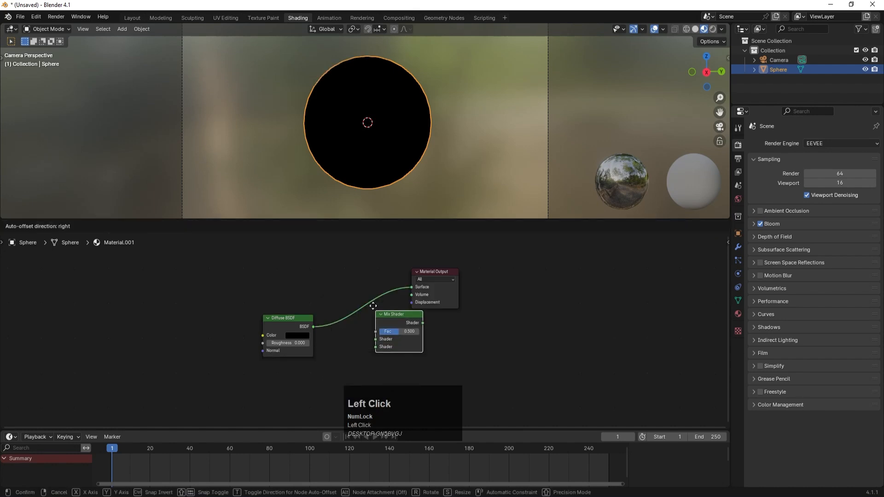
{"action": "left_click", "coordinate": [365, 344]}
{"action": "left_click", "coordinate": [358, 280]}
{"action": "left_click_drag", "start_coordinate": [359, 310], "coordinate": [357, 317]}
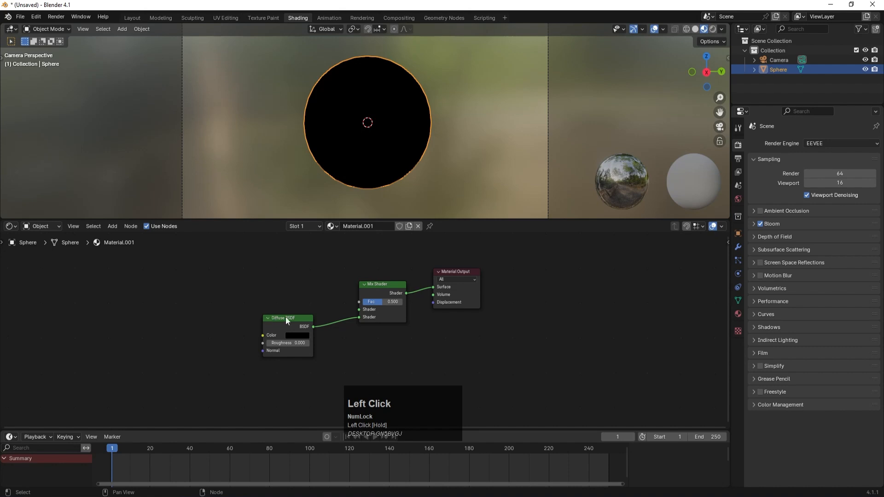
{"action": "left_click_drag", "start_coordinate": [286, 316], "coordinate": [284, 340]}
Step: Add an Emission node above the Diffuse BSDF and connect it to the Mix Shader's first Shader input
{"action": "key", "text": "space"}
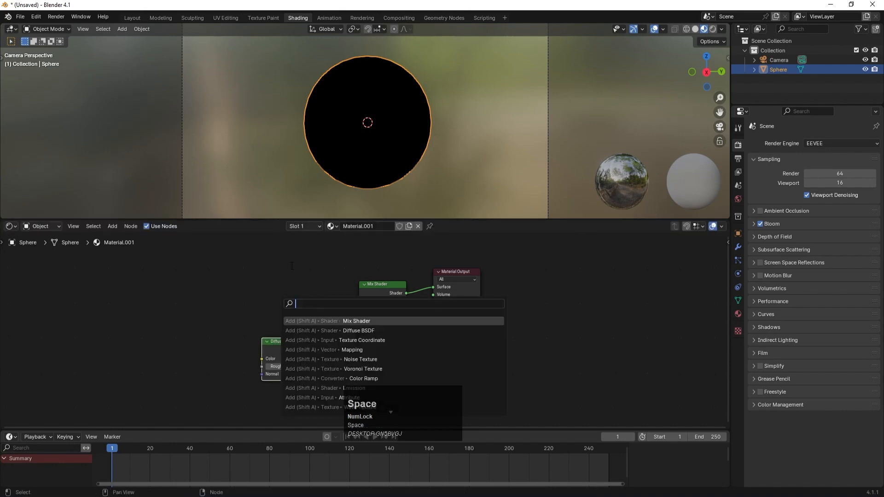
{"action": "type", "text": "emm"}
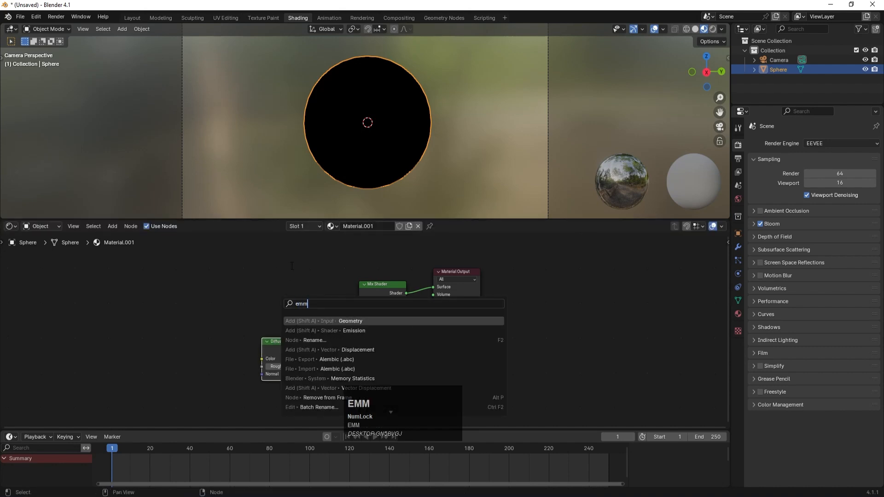
{"action": "left_click", "coordinate": [354, 330]}
{"action": "left_click", "coordinate": [296, 293]}
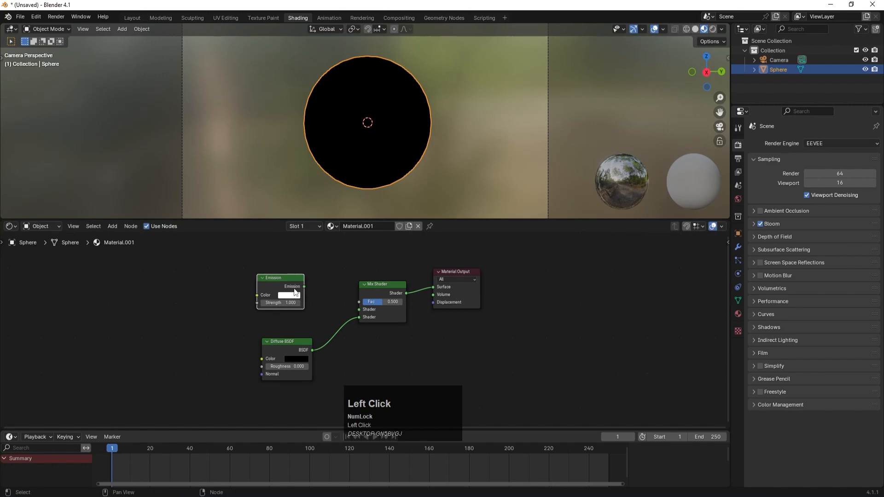
{"action": "left_click_drag", "start_coordinate": [304, 287], "coordinate": [359, 310]}
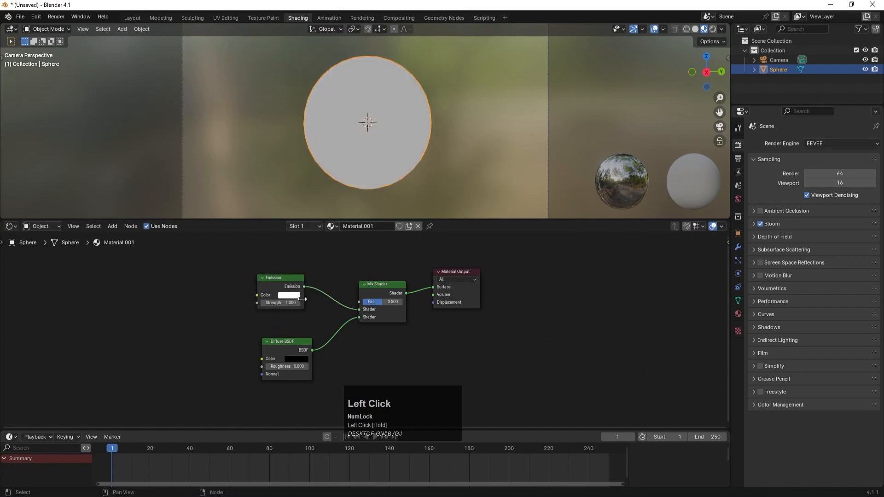
Step: Set the Emission node's color to pure red and its strength to 50
{"action": "left_click", "coordinate": [289, 295]}
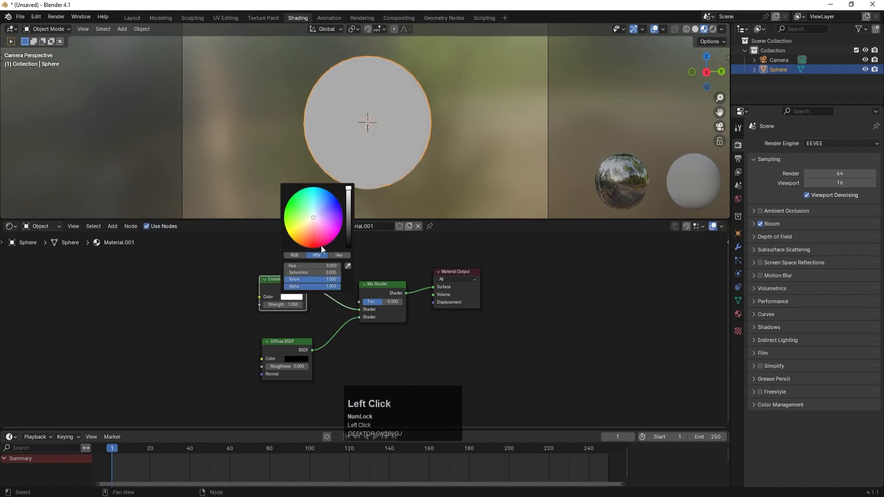
{"action": "left_click", "coordinate": [310, 247]}
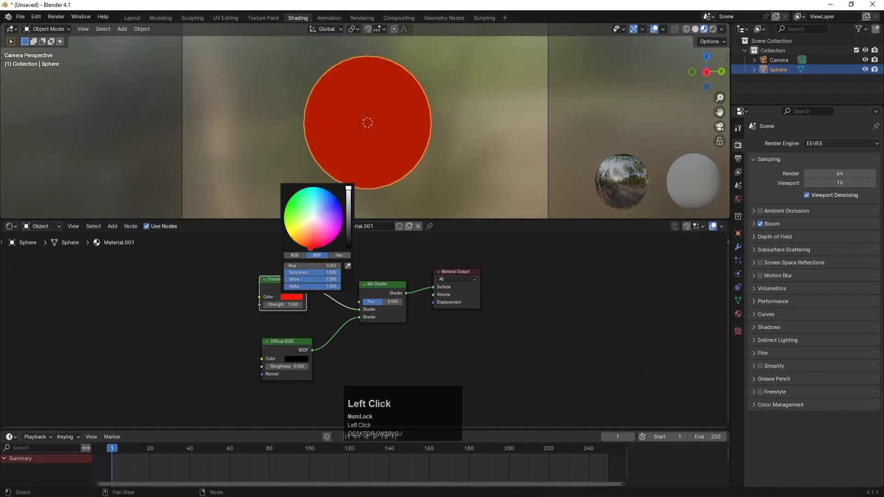
{"action": "left_click", "coordinate": [287, 303]}
{"action": "type", "text": "50"}
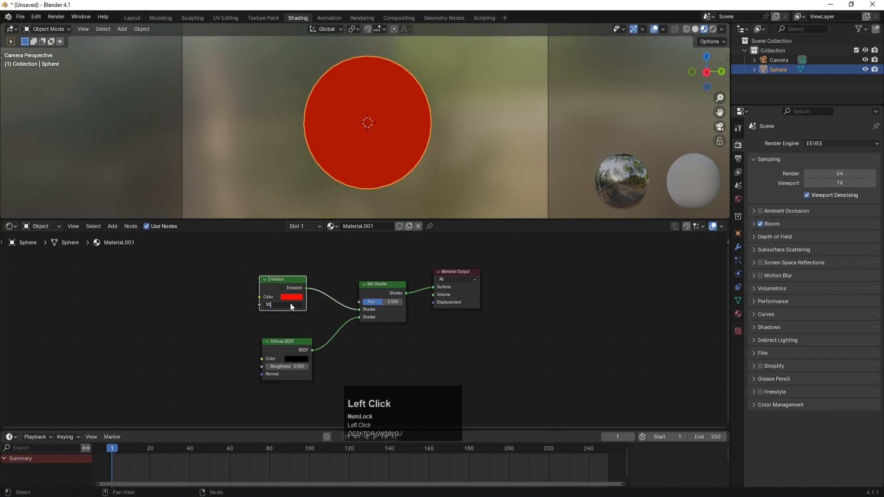
{"action": "key", "text": "Return"}
{"action": "left_click", "coordinate": [314, 317]}
Step: Reposition the Emission node slightly and raise the Mix Shader to make room for nodes feeding its factor
{"action": "scroll", "coordinate": [294, 301], "scroll_direction": "down", "scroll_amount": 1}
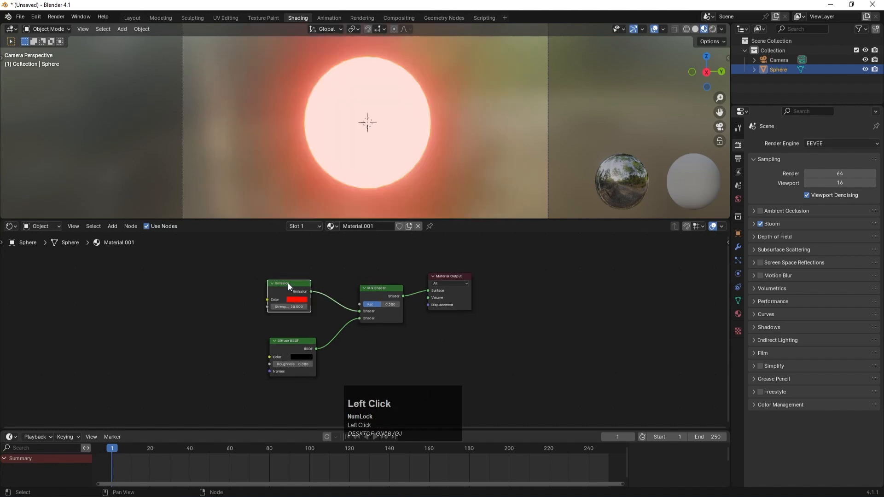
{"action": "left_click_drag", "start_coordinate": [289, 282], "coordinate": [289, 290]}
{"action": "middle_click_drag", "start_coordinate": [255, 324], "coordinate": [291, 398]}
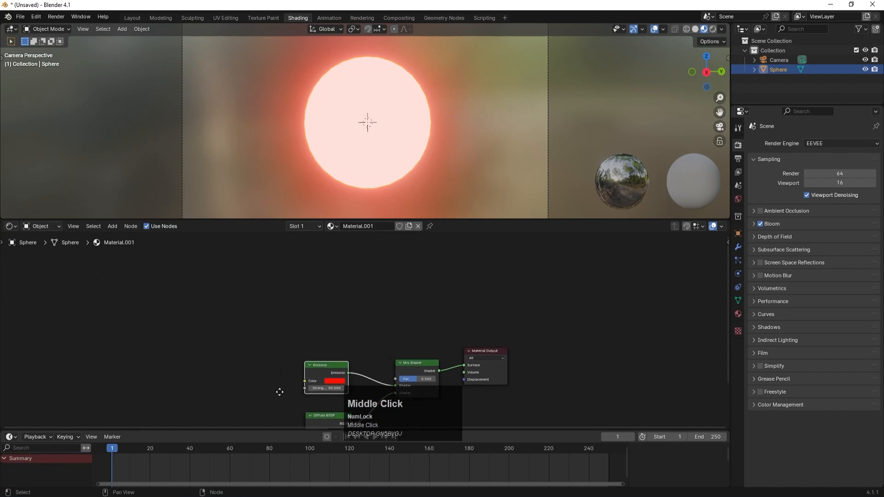
{"action": "left_click_drag", "start_coordinate": [424, 360], "coordinate": [423, 324]}
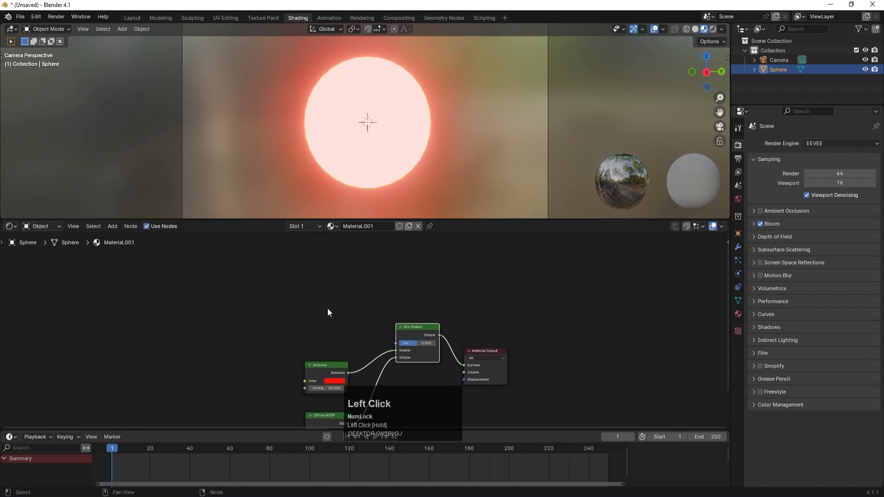
{"action": "key", "text": "space"}
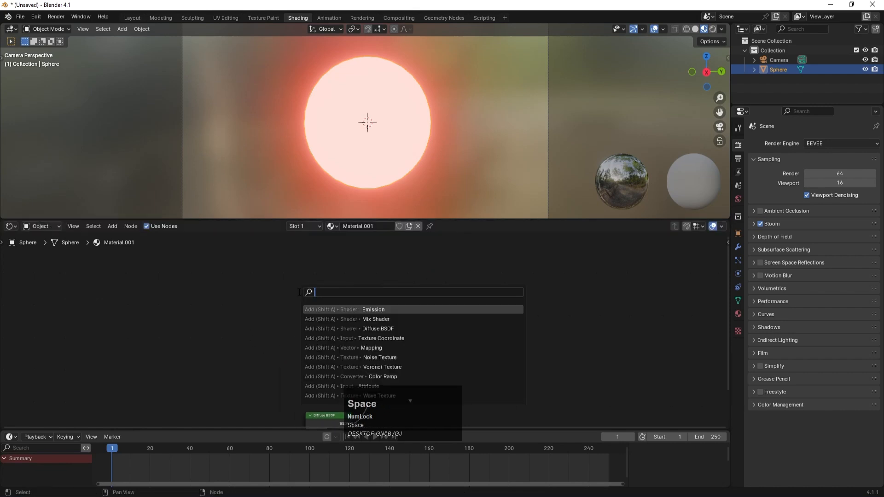
{"action": "type", "text": "map"}
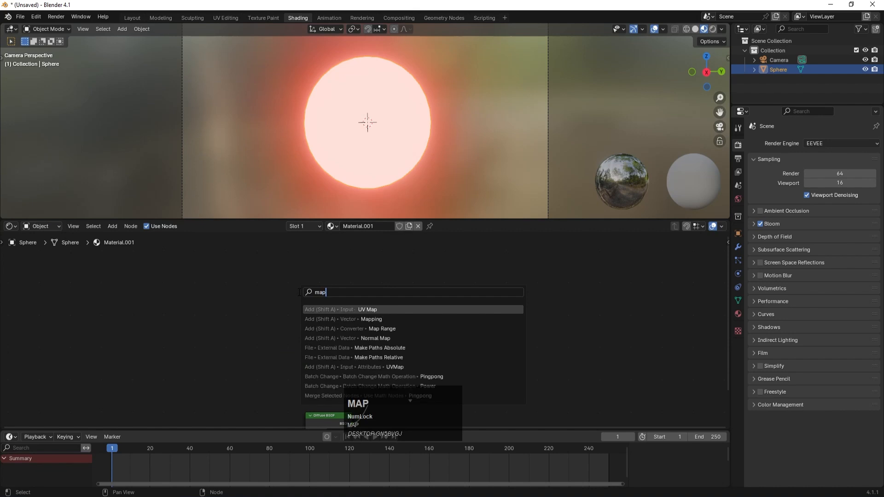
{"action": "left_click", "coordinate": [354, 329]}
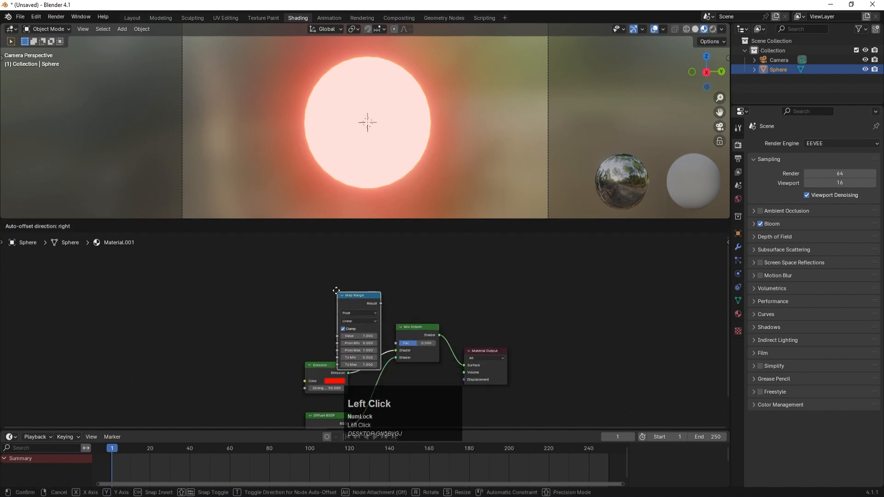
{"action": "right_click", "coordinate": [330, 282]}
Step: Add a Color Ramp node above the Emission node and connect its Color output to the Mix Shader's Fac input
{"action": "key", "text": "space"}
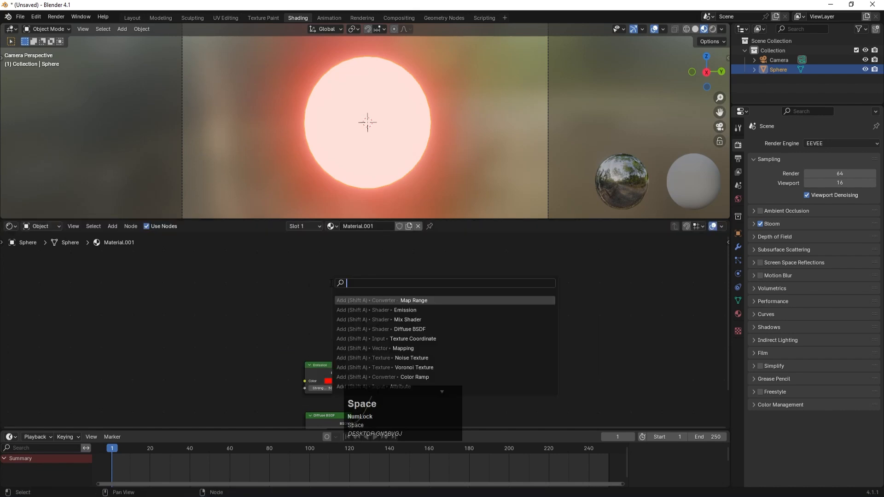
{"action": "type", "text": "col"}
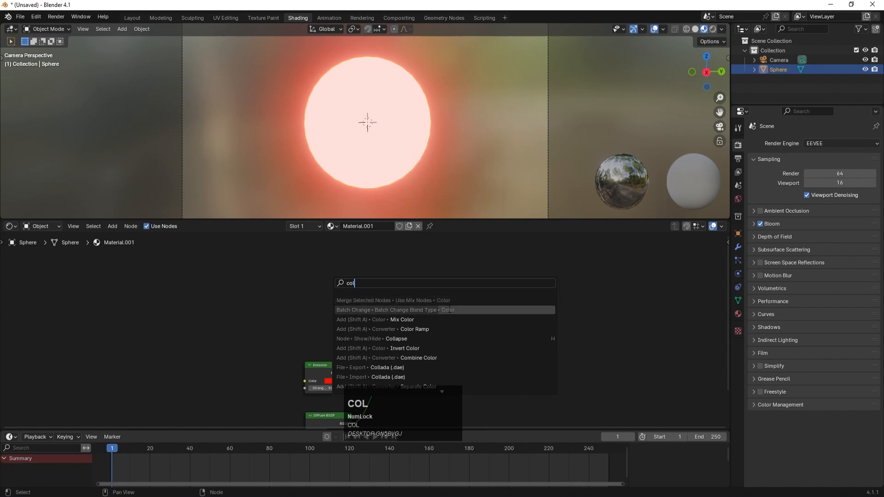
{"action": "left_click", "coordinate": [414, 329]}
{"action": "left_click", "coordinate": [360, 305]}
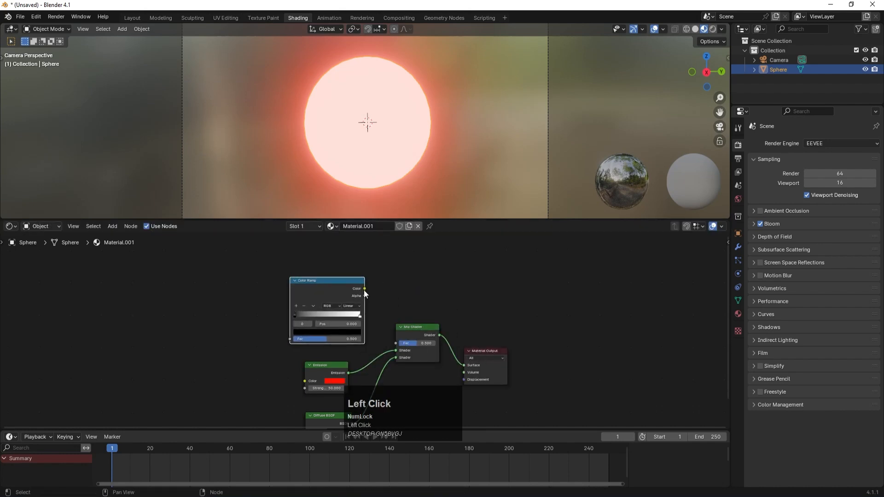
{"action": "left_click_drag", "start_coordinate": [364, 289], "coordinate": [392, 343]}
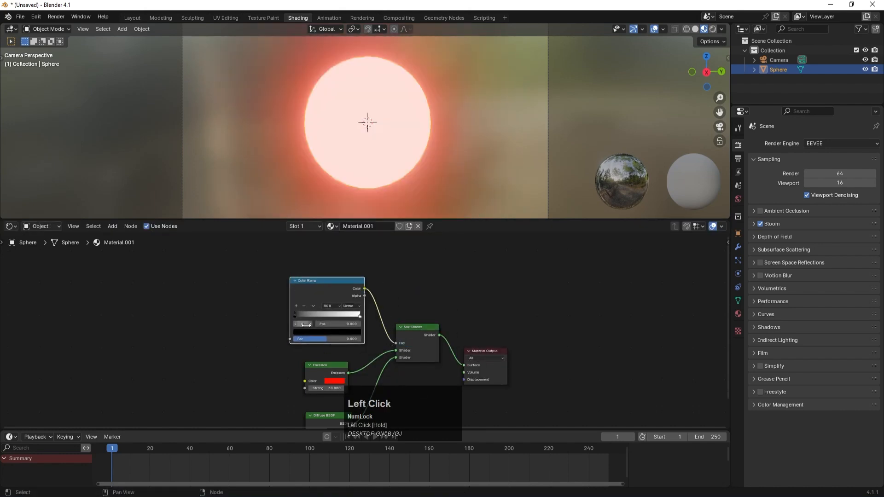
{"action": "middle_click_drag", "start_coordinate": [223, 322], "coordinate": [304, 306], "text": "shift"}
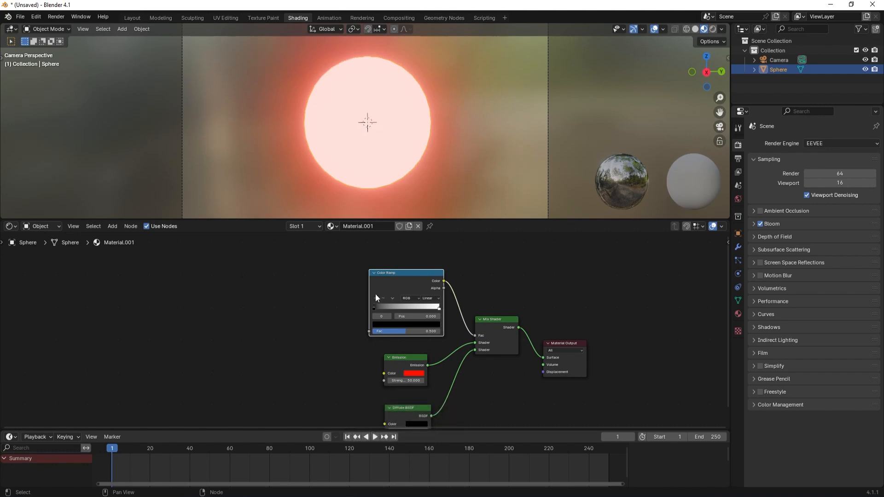
{"action": "left_click_drag", "start_coordinate": [400, 274], "coordinate": [402, 273]}
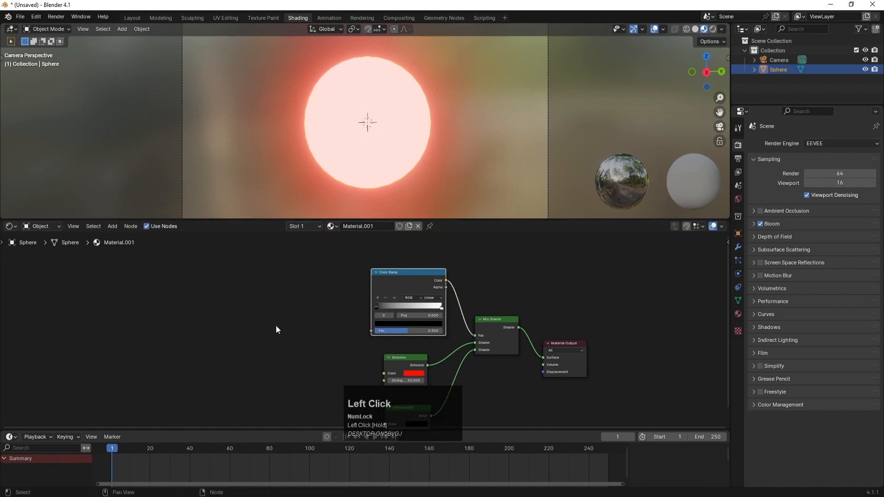
Step: Add a Voronoi Texture node before the Color Ramp and connect its Color output to the ramp's Fac input
{"action": "key", "text": "space"}
{"action": "type", "text": "vol"}
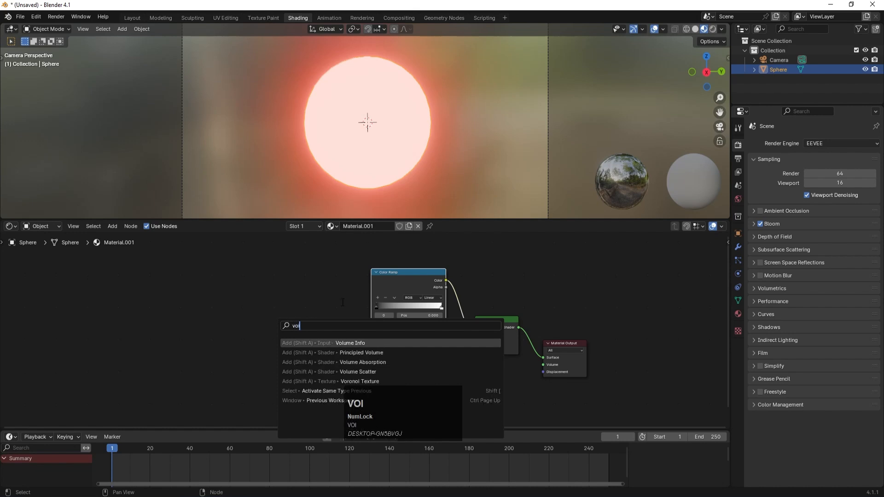
{"action": "left_click", "coordinate": [322, 381]}
{"action": "left_click", "coordinate": [281, 287]}
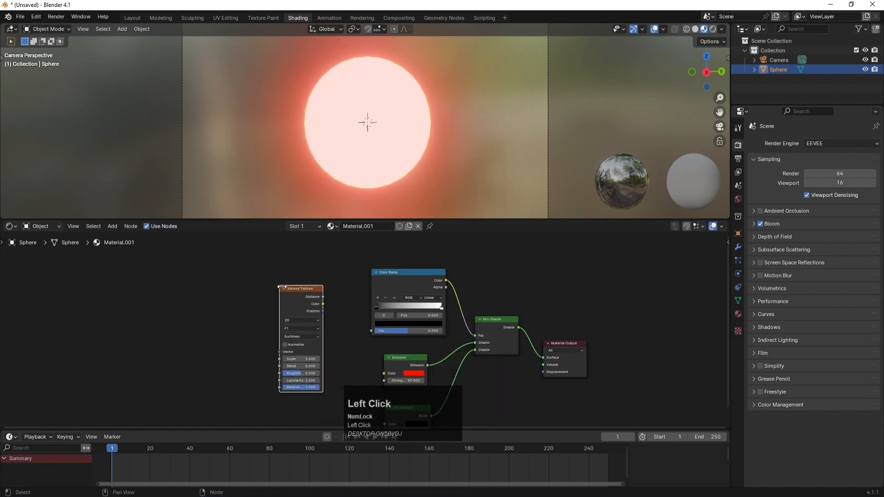
{"action": "left_click_drag", "start_coordinate": [323, 305], "coordinate": [371, 330]}
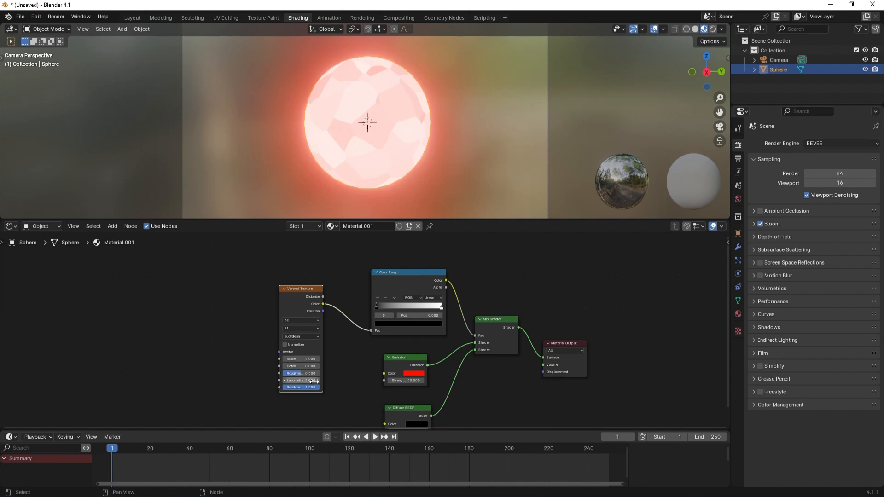
Step: Add a Noise Texture node before the Voronoi Texture and connect its Fac output to the Voronoi's Vector input
{"action": "key", "text": "space"}
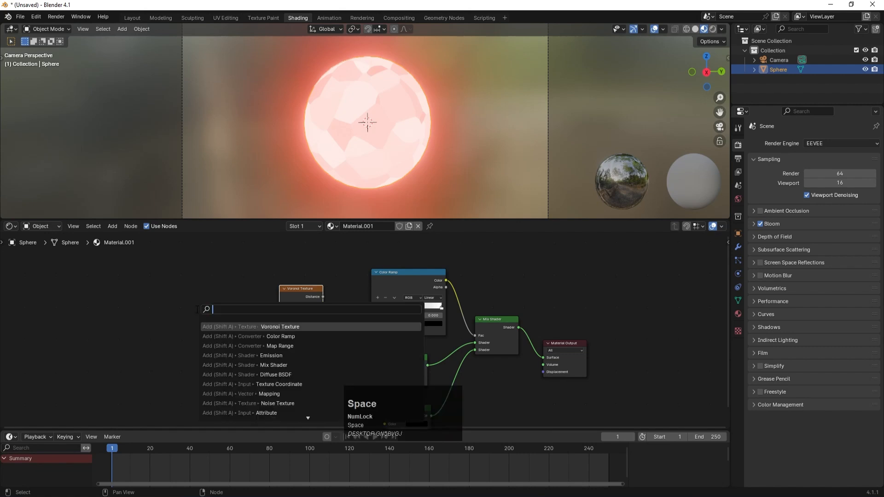
{"action": "type", "text": "noise"}
{"action": "key", "text": "Return"}
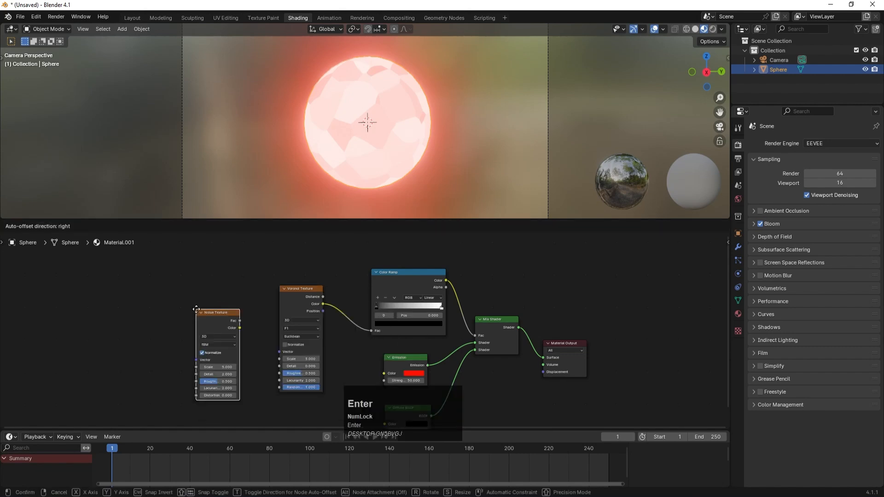
{"action": "left_click", "coordinate": [176, 306]}
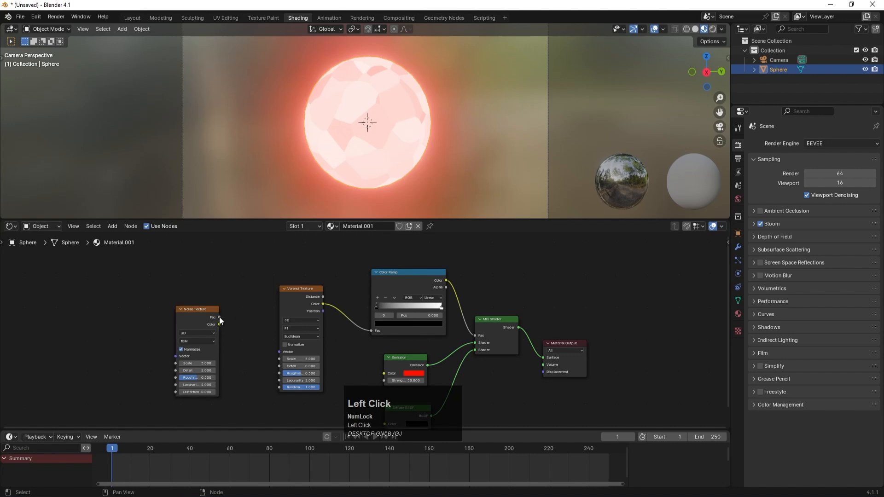
{"action": "left_click_drag", "start_coordinate": [219, 317], "coordinate": [279, 352]}
{"action": "left_click_drag", "start_coordinate": [217, 327], "coordinate": [234, 324]}
{"action": "scroll", "coordinate": [355, 129], "scroll_direction": "up", "scroll_amount": 3}
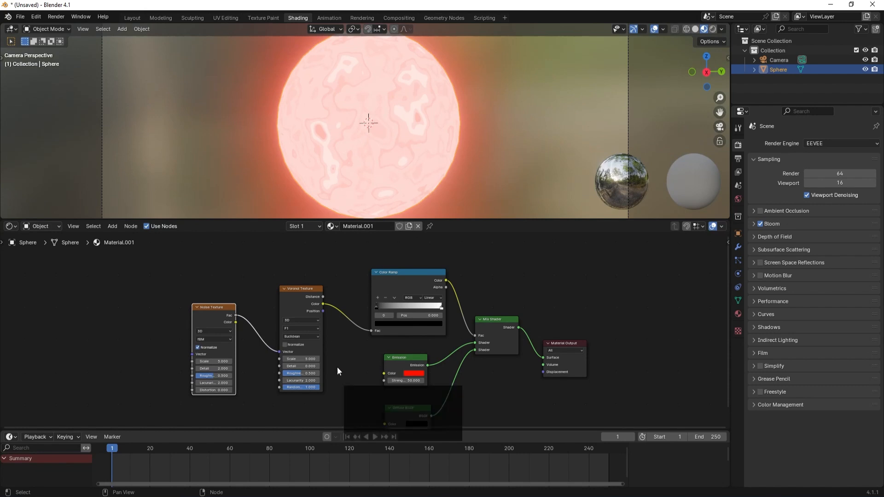
Step: Set the Noise Texture node's type to Hybrid Multifractal
{"action": "scroll", "coordinate": [337, 366], "scroll_direction": "up", "scroll_amount": 1}
{"action": "left_click", "coordinate": [199, 340]}
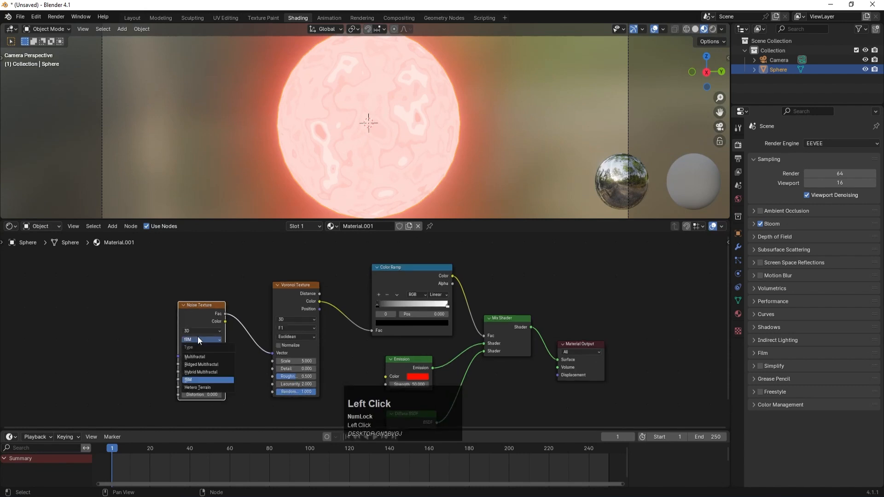
{"action": "left_click", "coordinate": [194, 372]}
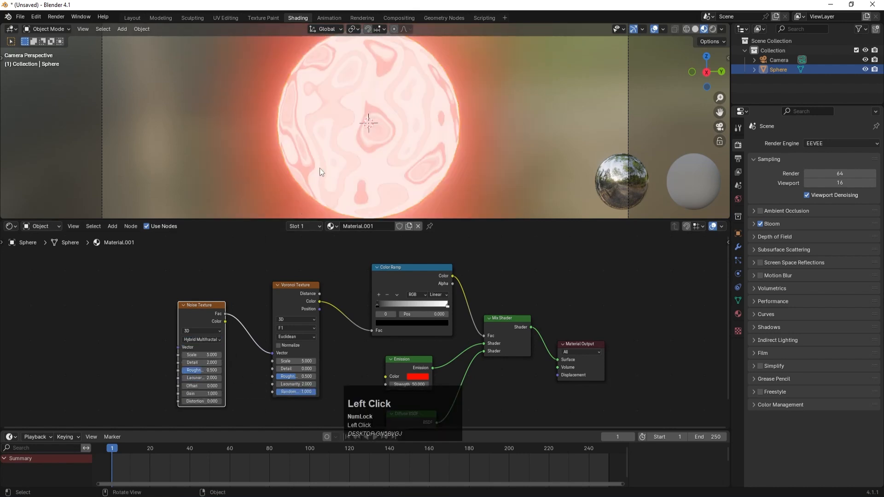
Step: Move the Color Ramp's white stop to position 0.523 to raise the pattern's contrast
{"action": "scroll", "coordinate": [355, 130], "scroll_direction": "up", "scroll_amount": 1}
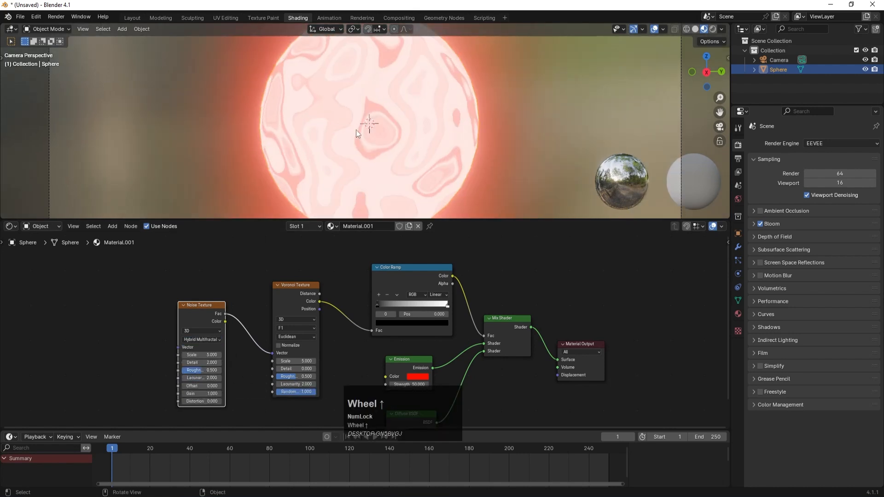
{"action": "left_click", "coordinate": [448, 307]}
{"action": "left_click_drag", "start_coordinate": [448, 308], "coordinate": [406, 306]}
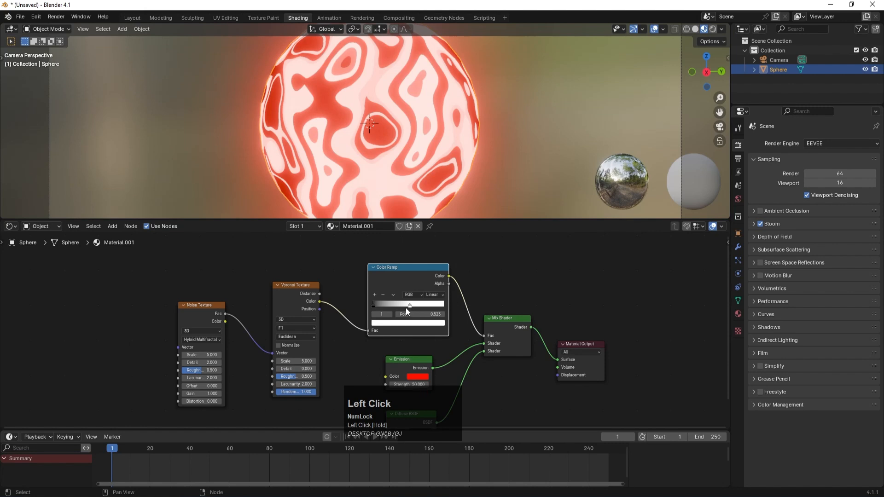
Step: Set the Voronoi Texture's Scale to 20
{"action": "left_click_drag", "start_coordinate": [295, 361], "coordinate": [300, 360]}
{"action": "left_click", "coordinate": [298, 361]}
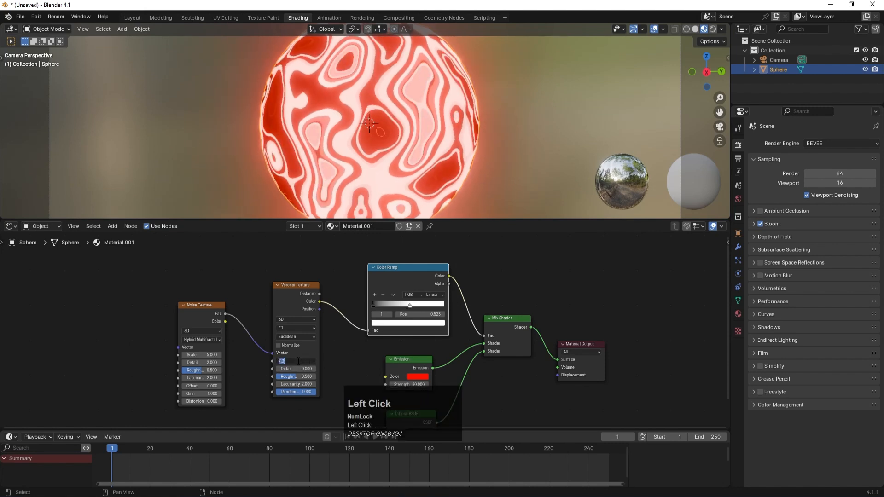
{"action": "type", "text": "20"}
{"action": "key", "text": "Return"}
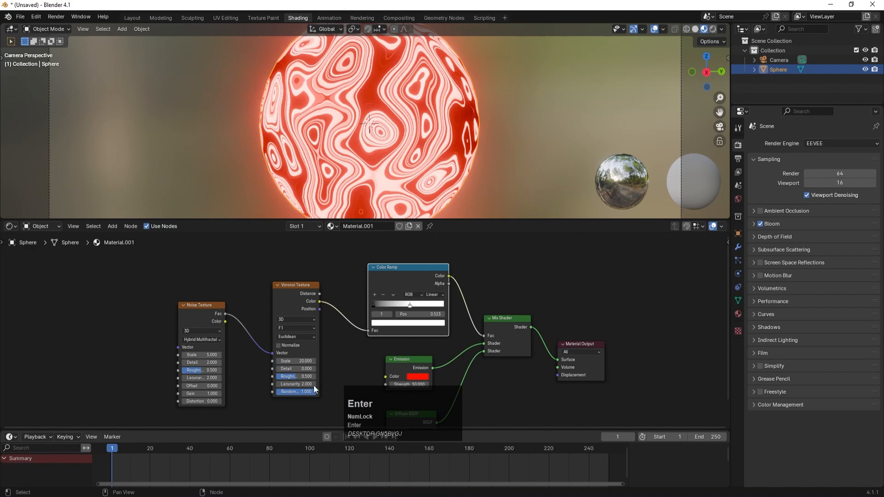
Step: Set the Noise Texture's Scale to 3
{"action": "left_click_drag", "start_coordinate": [202, 355], "coordinate": [194, 354]}
{"action": "left_click", "coordinate": [207, 356]}
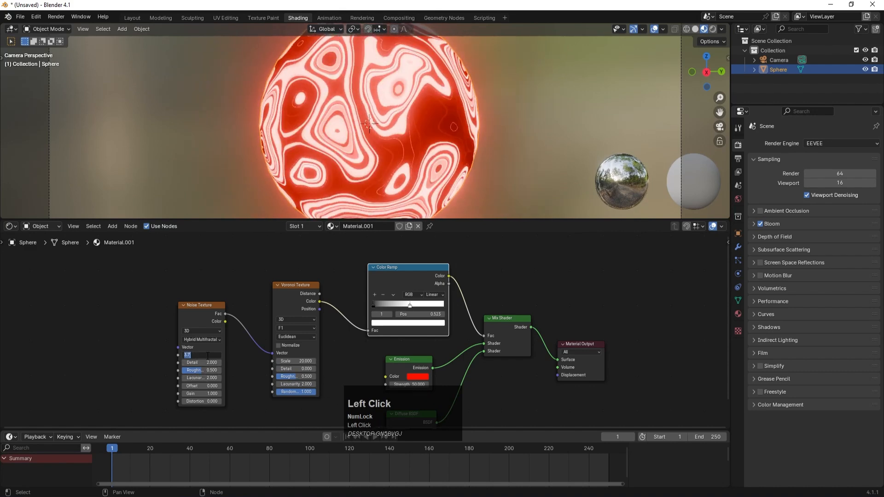
{"action": "type", "text": "3"}
{"action": "key", "text": "Return"}
Step: Set the Voronoi Texture's Scale to 30 and inspect the pattern on the sphere up close
{"action": "left_click_drag", "start_coordinate": [295, 358], "coordinate": [300, 359]}
{"action": "left_click", "coordinate": [300, 359]}
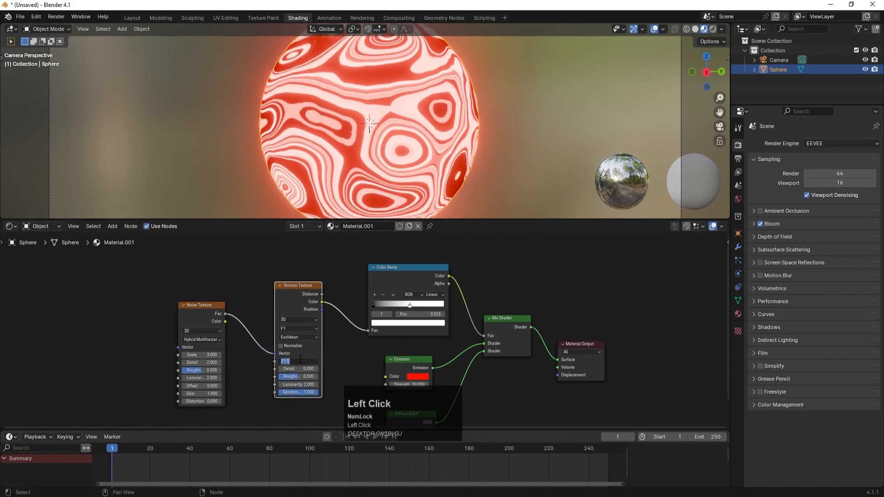
{"action": "type", "text": "30"}
{"action": "key", "text": "Return"}
{"action": "scroll", "coordinate": [441, 120], "scroll_direction": "down", "scroll_amount": 1}
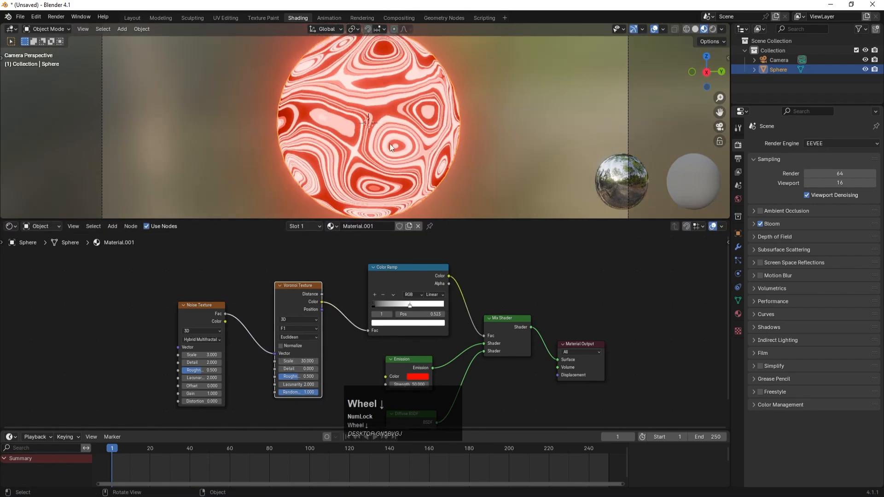
{"action": "scroll", "coordinate": [366, 123], "scroll_direction": "down", "scroll_amount": 1}
{"action": "scroll", "coordinate": [360, 123], "scroll_direction": "up", "scroll_amount": 5}
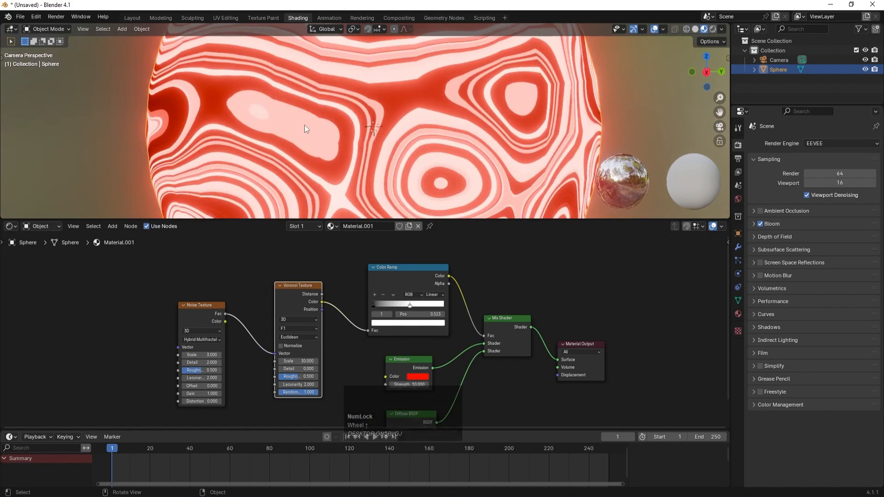
{"action": "scroll", "coordinate": [305, 125], "scroll_direction": "down", "scroll_amount": 5}
Step: Add a Subdivision Surface modifier to the sphere and set its viewport level to 2
{"action": "left_click", "coordinate": [394, 99]}
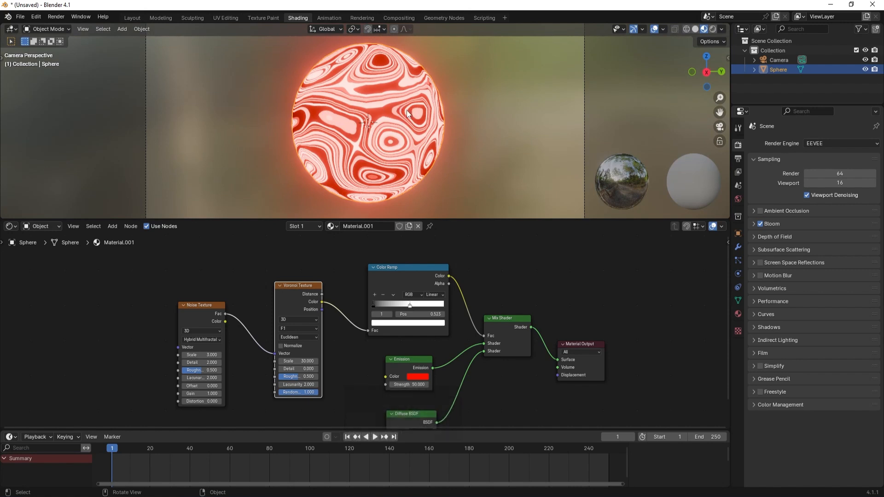
{"action": "left_click", "coordinate": [406, 89]}
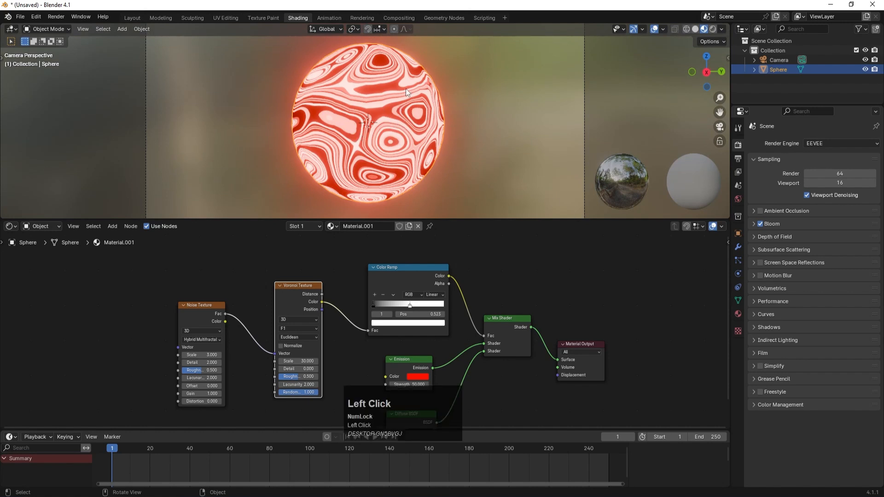
{"action": "left_click", "coordinate": [737, 247]}
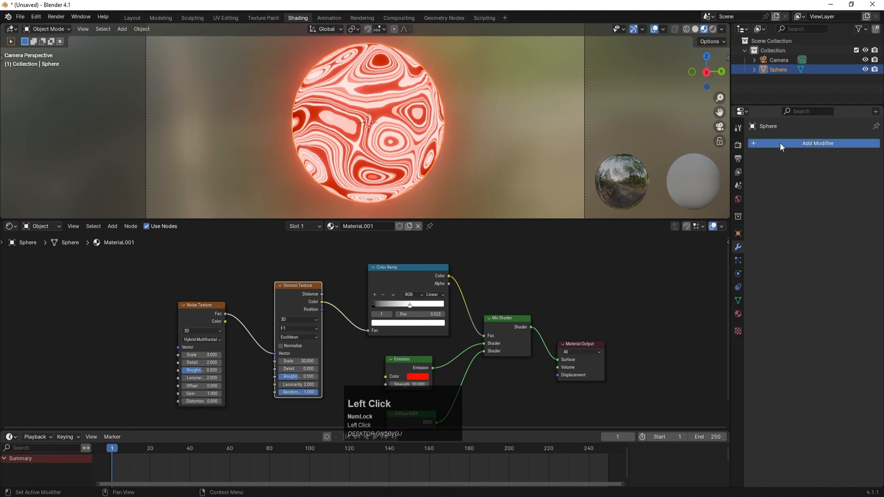
{"action": "left_click", "coordinate": [780, 143]}
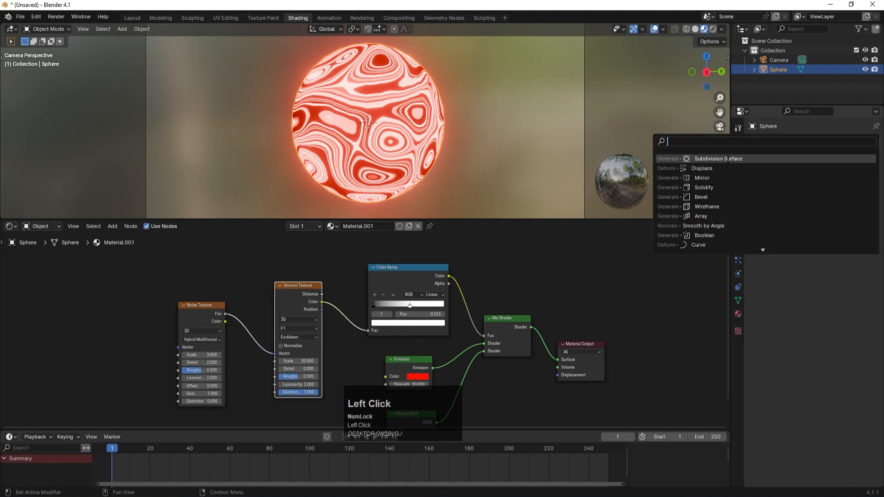
{"action": "left_click", "coordinate": [727, 159]}
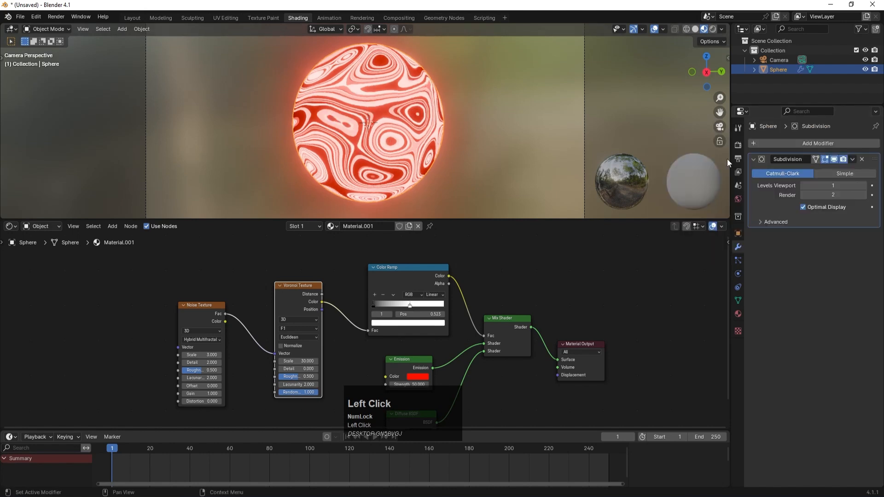
{"action": "left_click", "coordinate": [864, 186]}
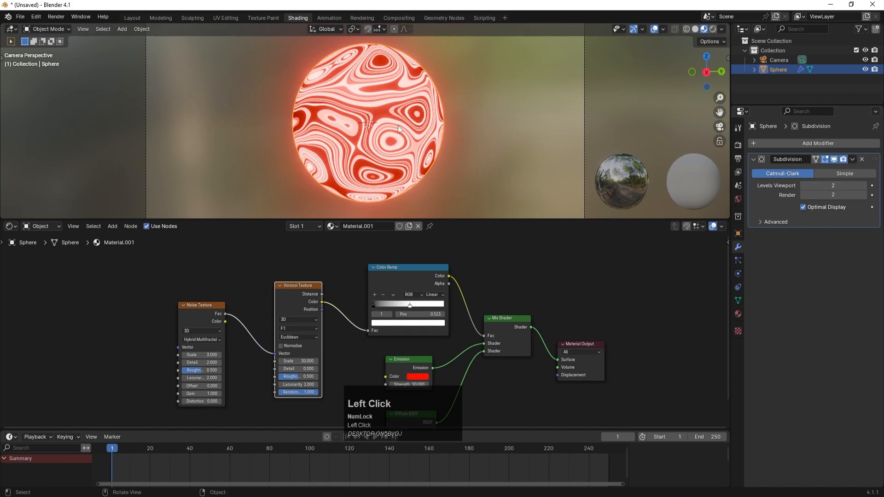
Step: Move the Noise Texture node closer to the Voronoi Texture and set the Voronoi's Roughness to 0.425 and Lacunarity to 0.200
{"action": "left_click_drag", "start_coordinate": [201, 305], "coordinate": [223, 300]}
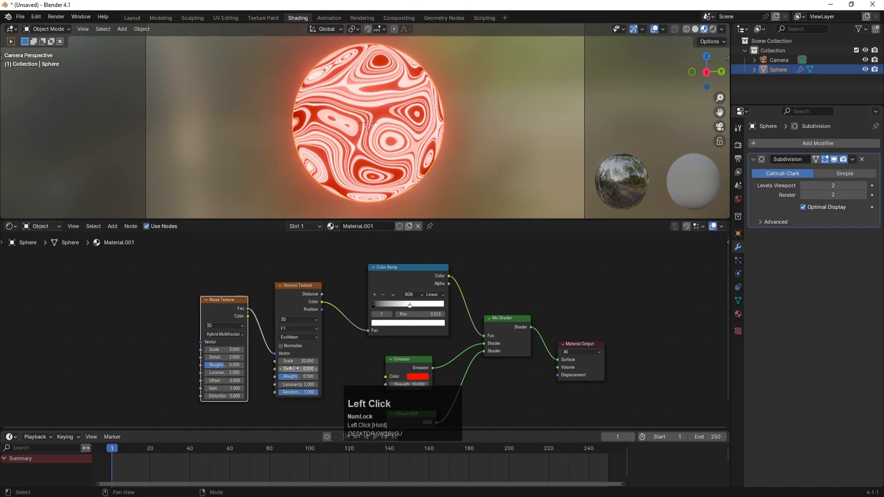
{"action": "mouse_move", "coordinate": [296, 369]}
{"action": "left_mouse_down"}
{"action": "mouse_move", "coordinate": [317, 369]}
{"action": "mouse_move", "coordinate": [295, 369]}
{"action": "mouse_move", "coordinate": [302, 384]}
{"action": "mouse_move", "coordinate": [289, 384]}
{"action": "left_mouse_up"}
{"action": "mouse_move", "coordinate": [217, 381]}
{"action": "left_mouse_down"}
{"action": "mouse_move", "coordinate": [231, 381]}
{"action": "mouse_move", "coordinate": [223, 381]}
{"action": "left_mouse_up"}
{"action": "key", "text": "ctrl+z"}
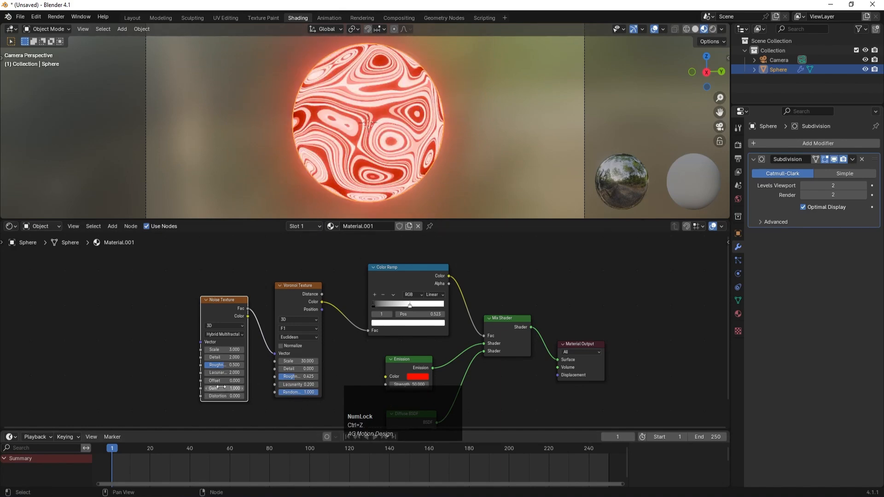
Step: Add a Texture Coordinate node before the Noise Texture node
{"action": "scroll", "coordinate": [218, 387], "scroll_direction": "up", "scroll_amount": 3}
{"action": "middle_click_drag", "start_coordinate": [192, 368], "coordinate": [280, 331], "text": "shift"}
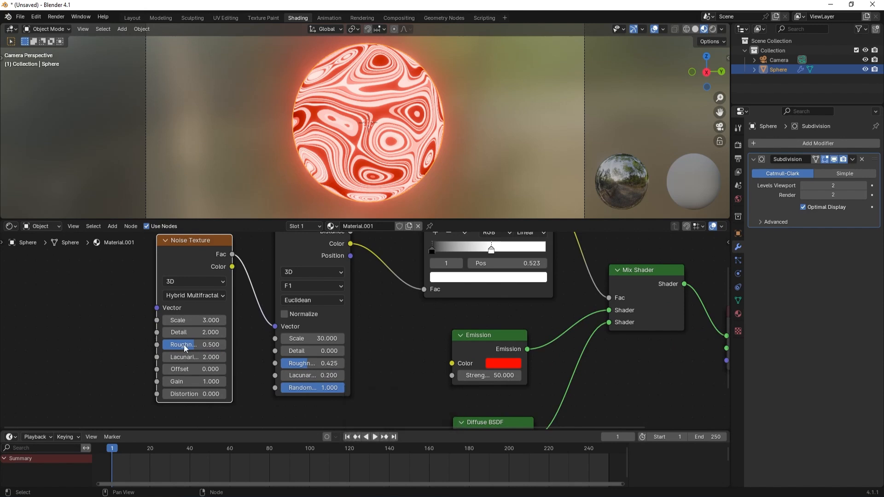
{"action": "scroll", "coordinate": [260, 380], "scroll_direction": "down", "scroll_amount": 2}
{"action": "middle_click_drag", "start_coordinate": [134, 351], "coordinate": [235, 330], "text": "shift"}
{"action": "key", "text": "space"}
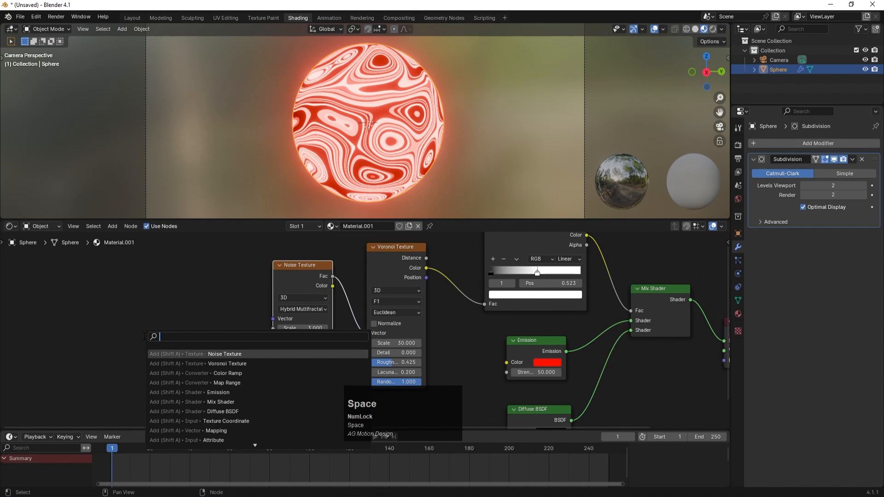
{"action": "type", "text": "tex"}
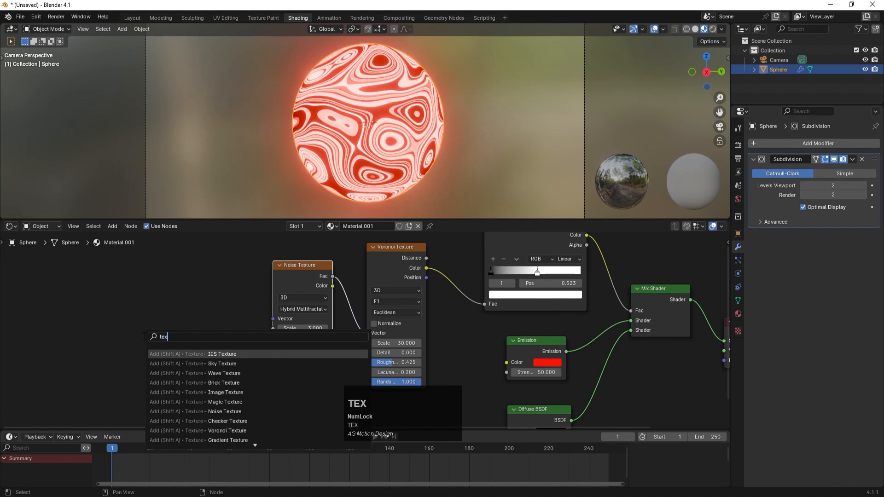
{"action": "type", "text": "ure"}
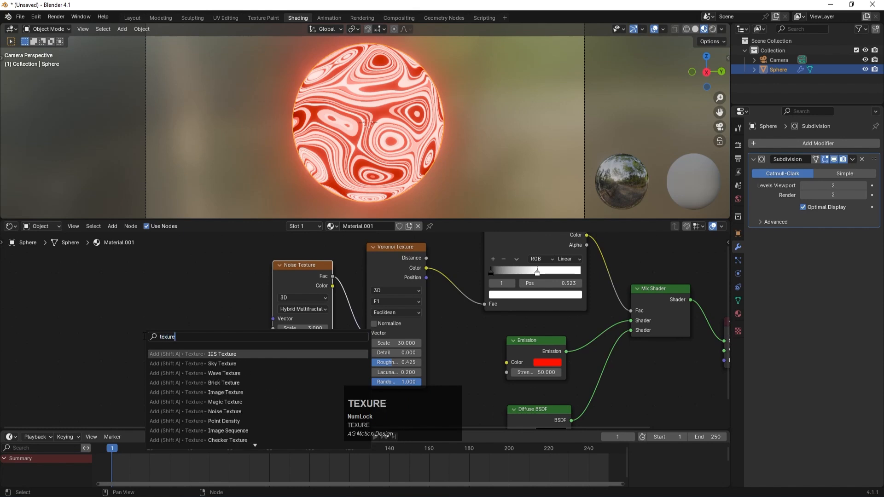
{"action": "type", "text": " c"}
{"action": "left_click", "coordinate": [184, 364]}
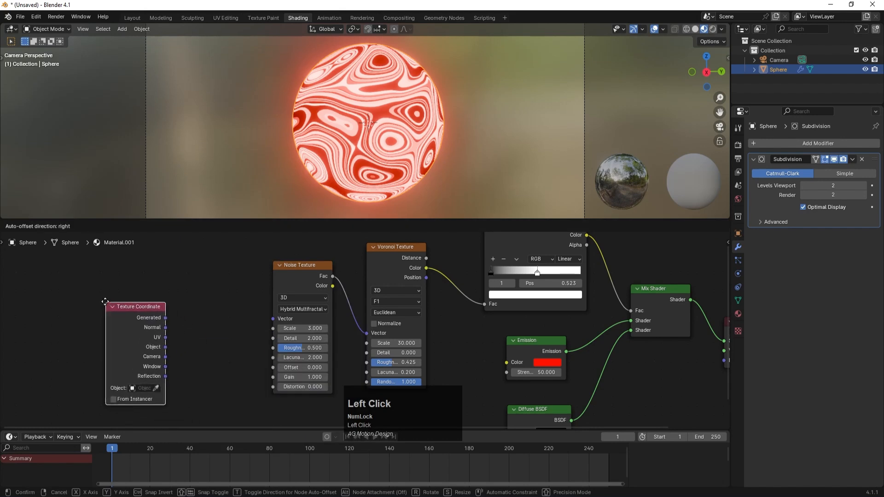
{"action": "left_click", "coordinate": [105, 301]}
Step: Connect the Texture Coordinate's Generated output to the Noise Texture's Vector input and move the node farther away to make room
{"action": "left_click_drag", "start_coordinate": [164, 316], "coordinate": [267, 322]}
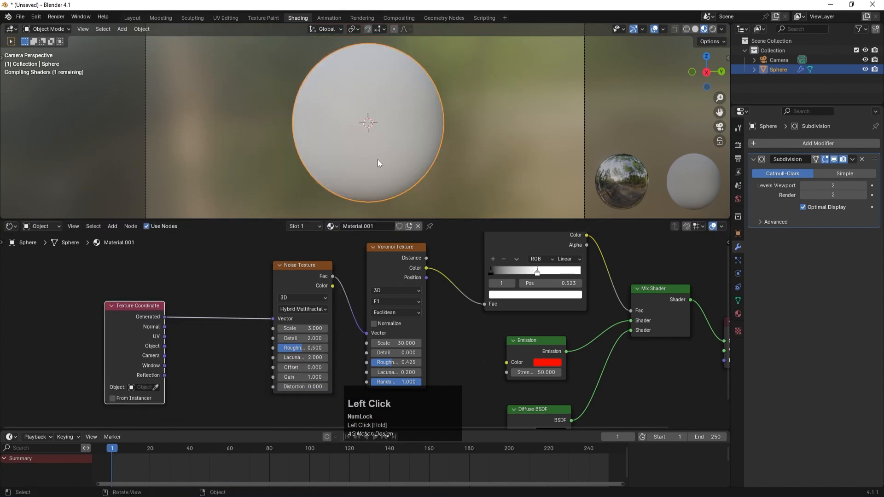
{"action": "left_click_drag", "start_coordinate": [131, 305], "coordinate": [68, 283]}
{"action": "scroll", "coordinate": [135, 368], "scroll_direction": "down", "scroll_amount": 1}
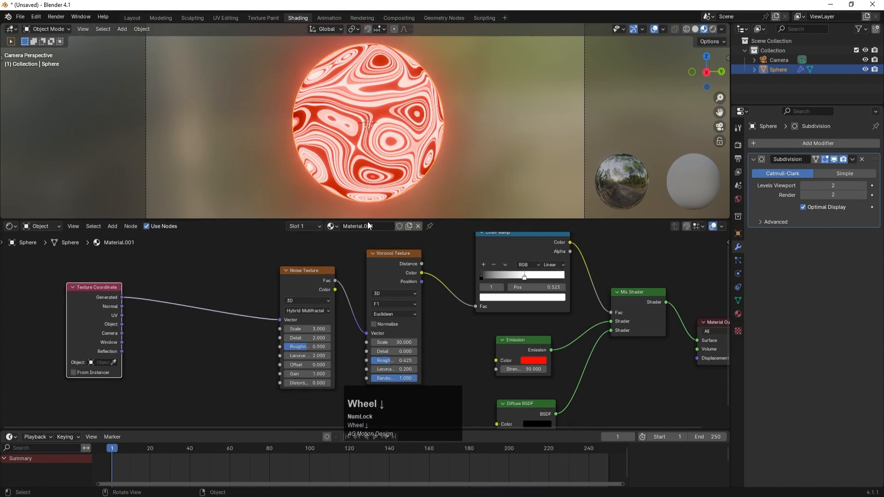
Step: Insert a Mapping node into the link between the Texture Coordinate and Noise Texture nodes
{"action": "key", "text": "space"}
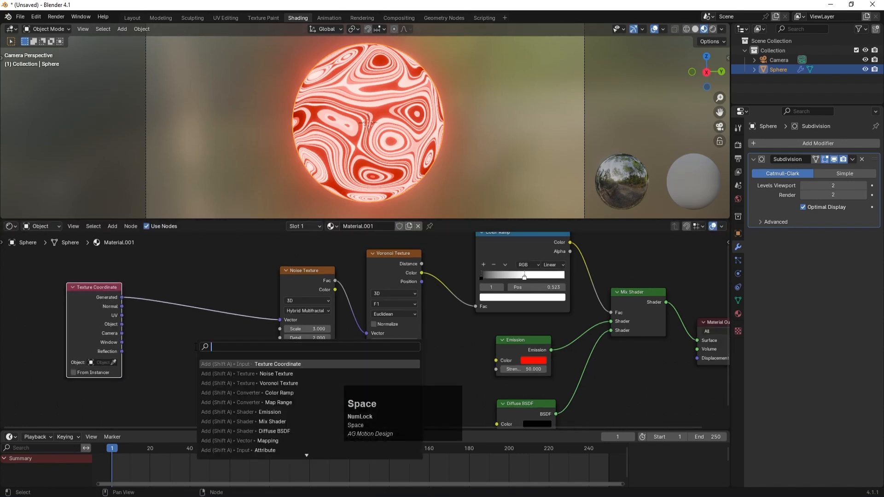
{"action": "type", "text": "mapp"}
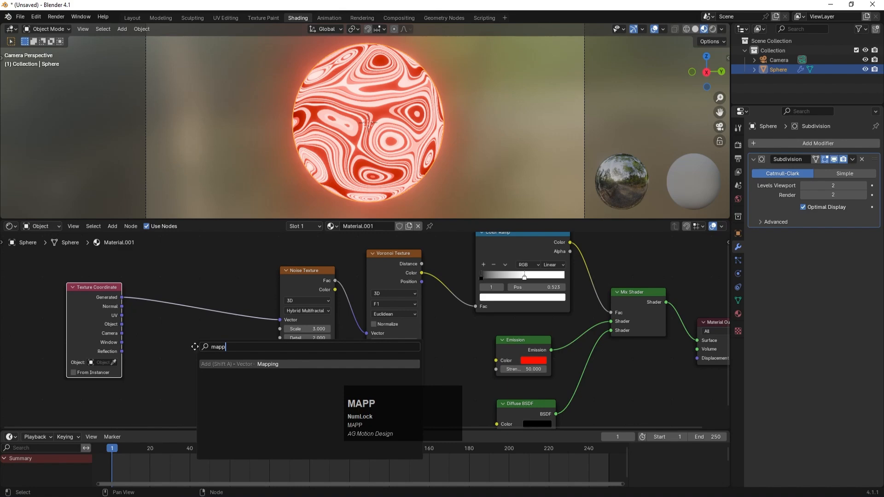
{"action": "key", "text": "Return"}
{"action": "left_click", "coordinate": [159, 369]}
{"action": "scroll", "coordinate": [154, 377], "scroll_direction": "down", "scroll_amount": 1}
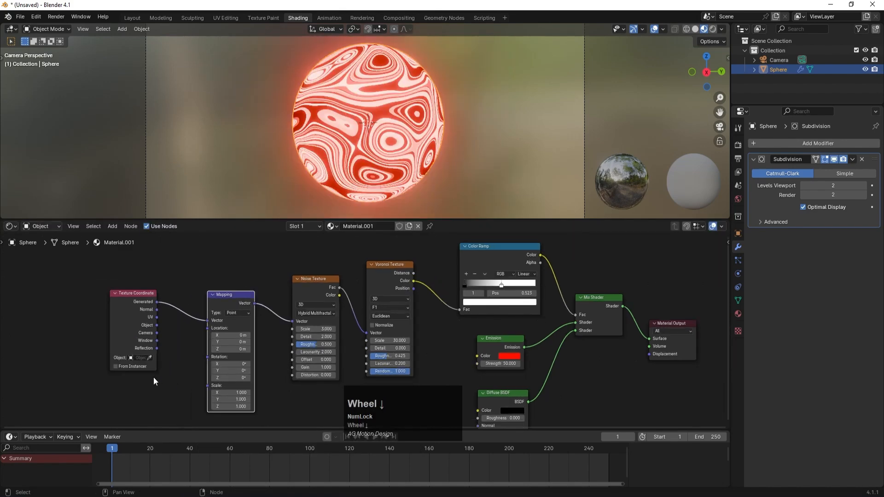
Step: Test the effect of the Mapping node's X rotation on the pattern and reset it to 0°
{"action": "middle_click_drag", "start_coordinate": [153, 377], "coordinate": [146, 349]}
{"action": "left_click_drag", "start_coordinate": [223, 336], "coordinate": [220, 334]}
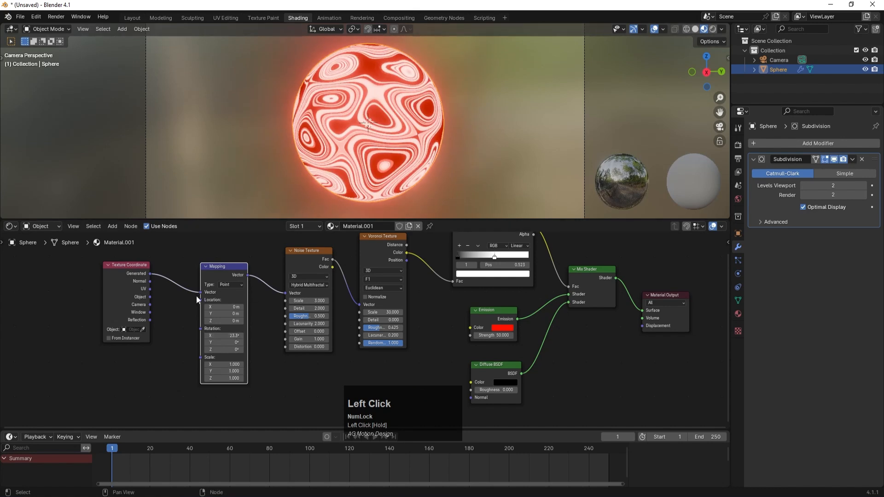
{"action": "left_click", "coordinate": [216, 336]}
{"action": "type", "text": "0"}
{"action": "key", "text": "Return"}
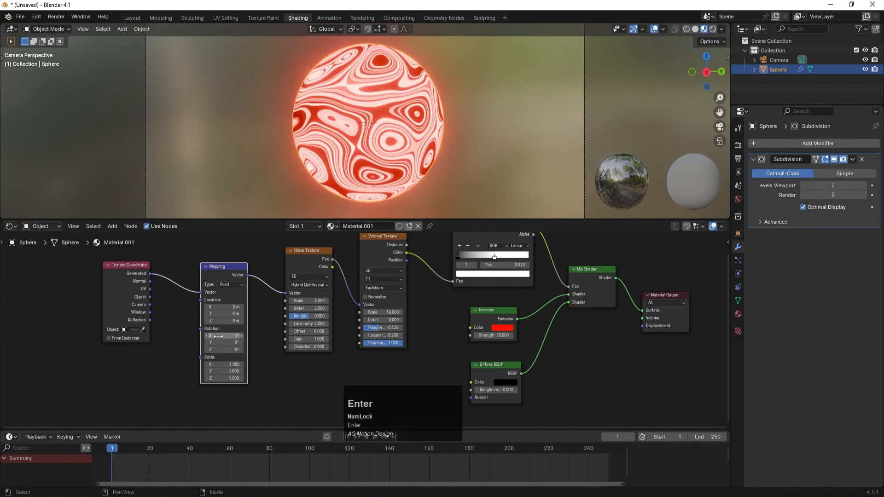
Step: Set the animation's start frame to 0 and end frame to 360, and fit the timeline to that range
{"action": "left_click", "coordinate": [679, 438]}
{"action": "key", "text": "Return"}
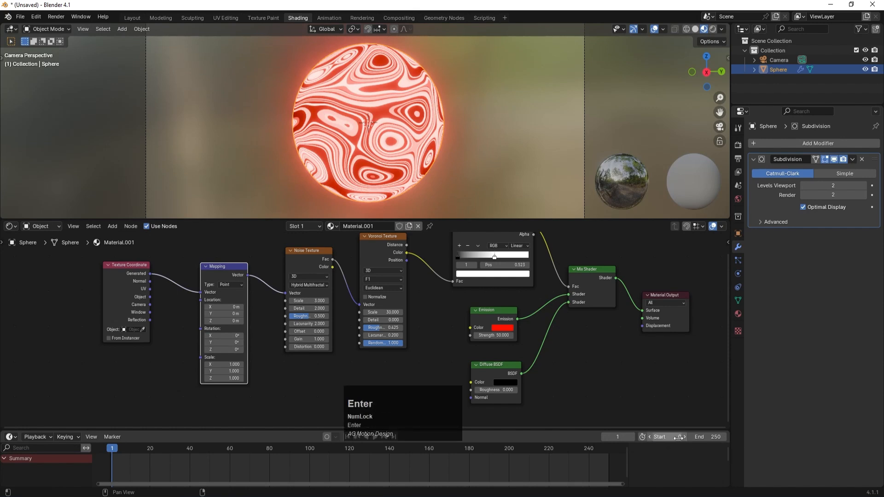
{"action": "left_click", "coordinate": [713, 437]}
{"action": "type", "text": "360"}
{"action": "key", "text": "Return"}
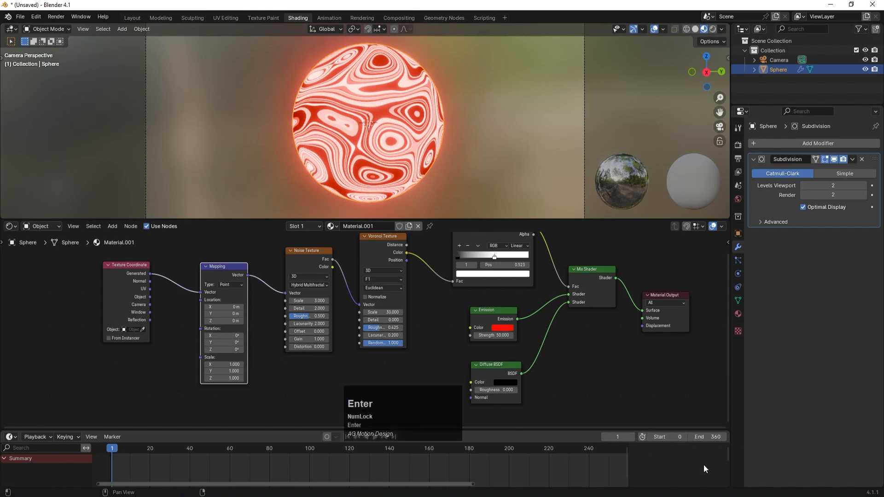
{"action": "left_click_drag", "start_coordinate": [475, 485], "coordinate": [632, 486]}
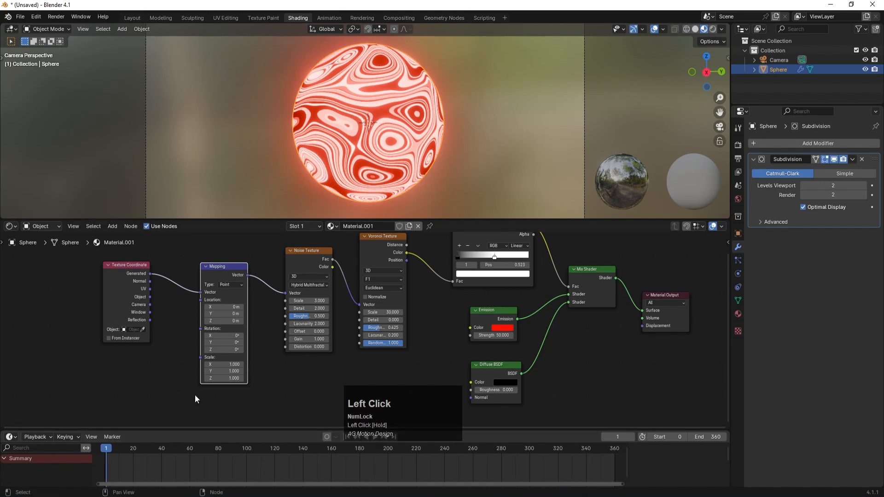
Step: Insert a keyframe on the Mapping node's Rotation values at frame 0
{"action": "left_click", "coordinate": [105, 449]}
{"action": "right_click", "coordinate": [214, 336]}
{"action": "left_click", "coordinate": [193, 337]}
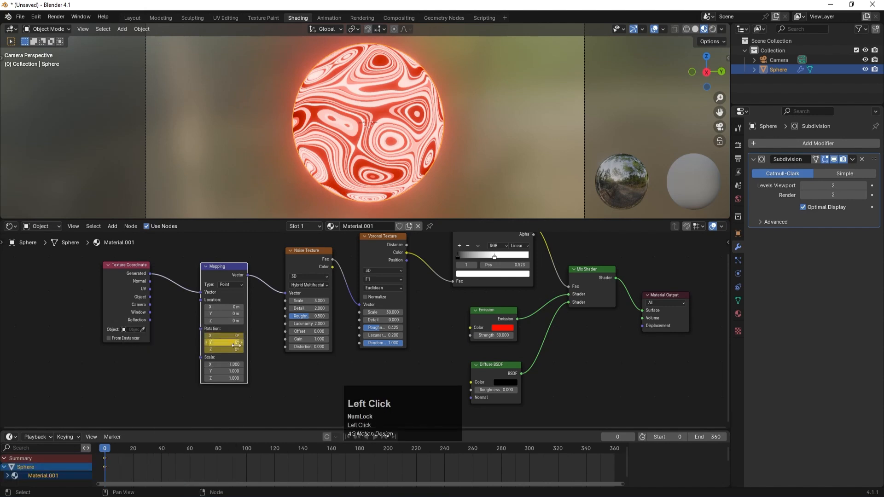
Step: At frame 360, set the Mapping node's X rotation to 360° and insert a keyframe on its Rotation values
{"action": "left_click", "coordinate": [620, 455]}
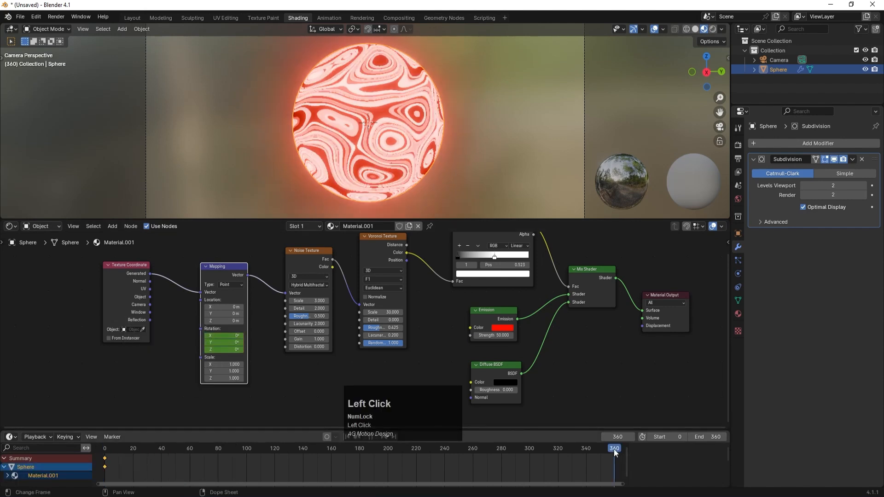
{"action": "left_click", "coordinate": [223, 335]}
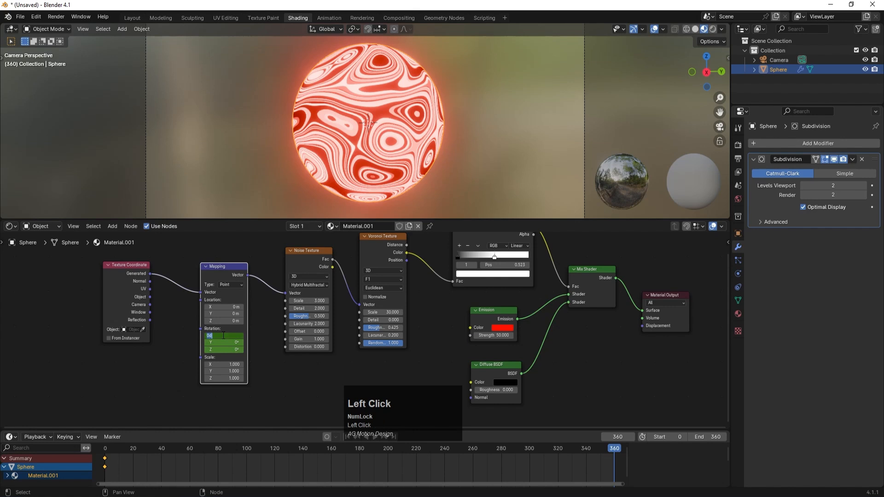
{"action": "type", "text": "360"}
{"action": "key", "text": "Return"}
{"action": "right_click", "coordinate": [223, 335]}
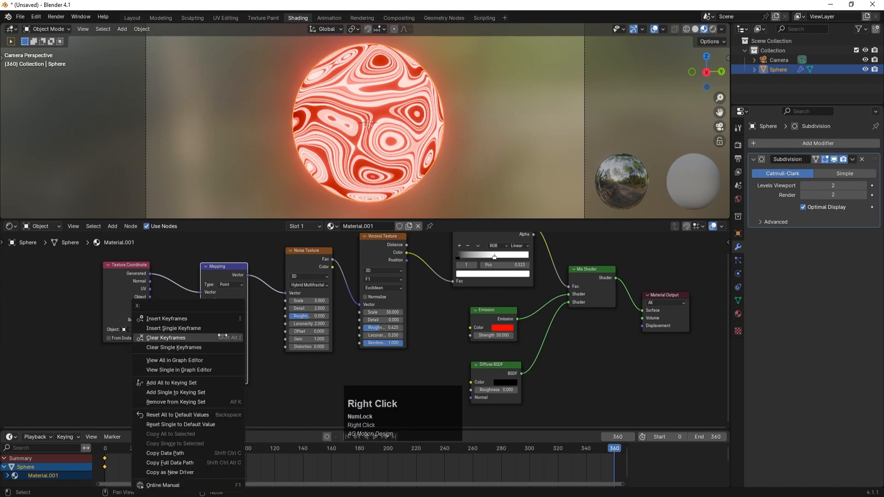
{"action": "left_click", "coordinate": [163, 319]}
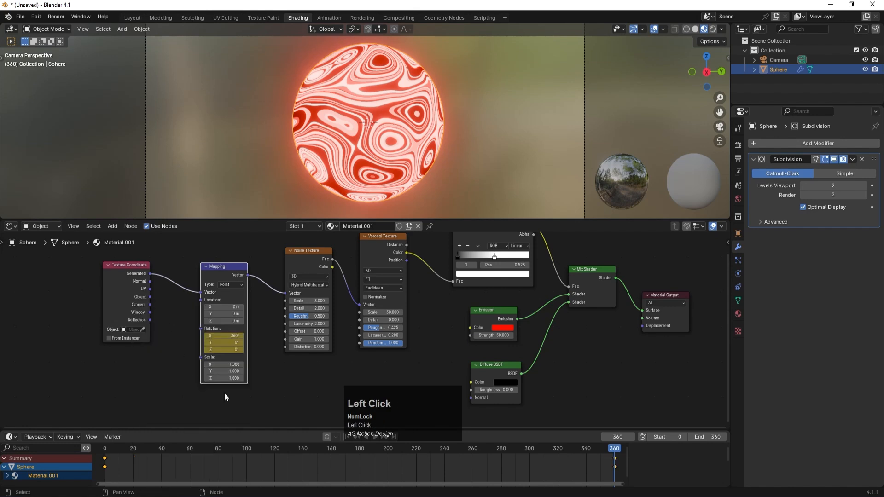
Step: Play the animation to check the pattern's motion on the sphere and stop the playback
{"action": "left_click_drag", "start_coordinate": [598, 457], "coordinate": [387, 447]}
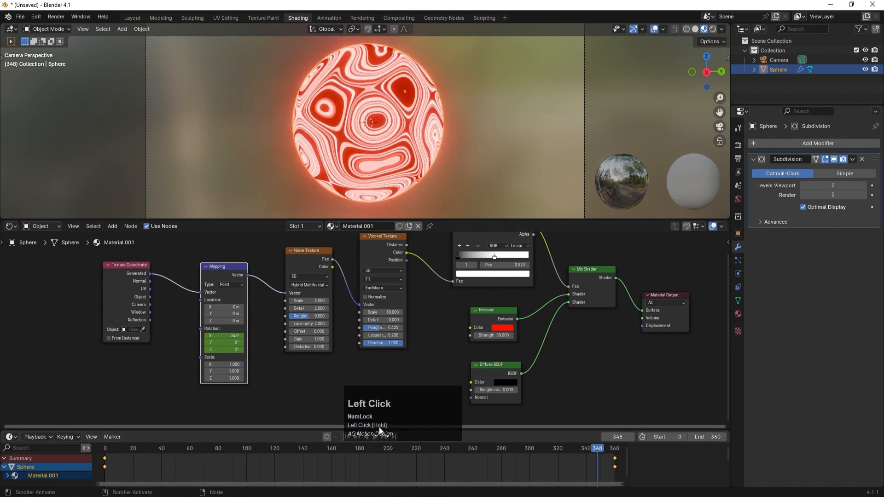
{"action": "left_click", "coordinate": [374, 435]}
{"action": "key", "text": "Num_Lock"}
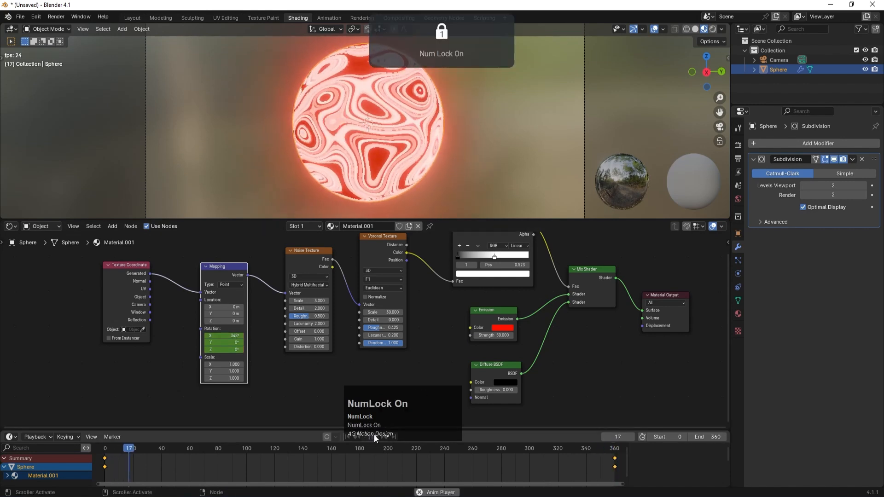
{"action": "left_click", "coordinate": [374, 435]}
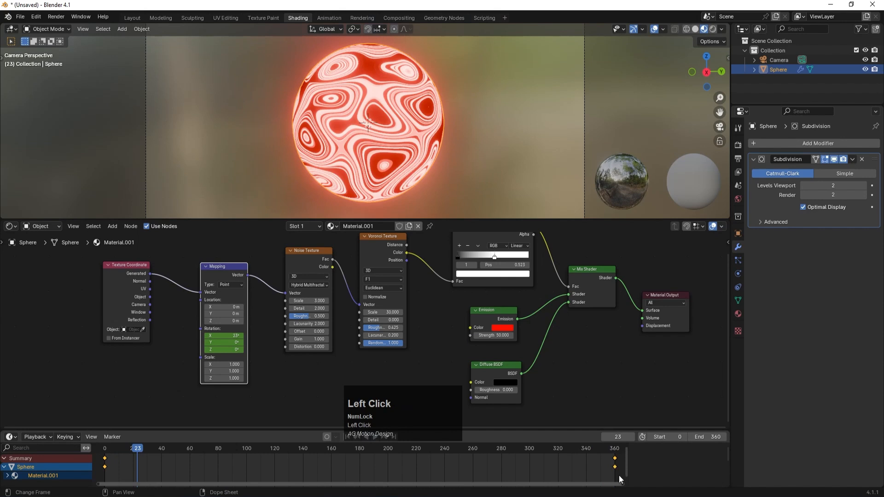
Step: Set the interpolation of both Mapping rotation keyframes, at frames 0 and 360, to Linear
{"action": "left_click_drag", "start_coordinate": [620, 479], "coordinate": [94, 446]}
{"action": "right_click", "coordinate": [103, 458]}
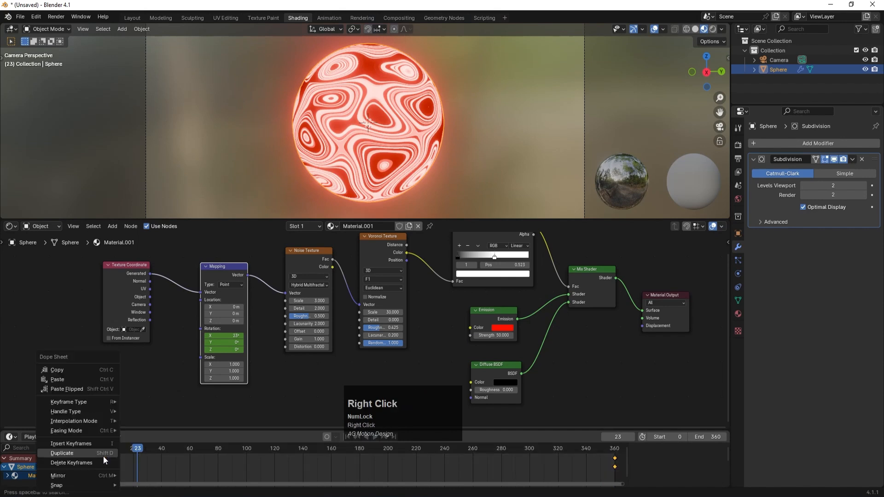
{"action": "mouse_move", "coordinate": [81, 423]}
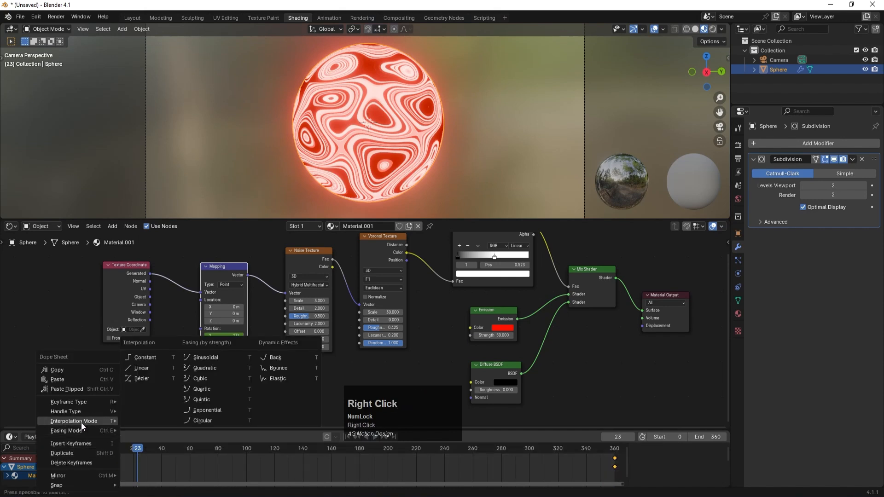
{"action": "left_click", "coordinate": [153, 369]}
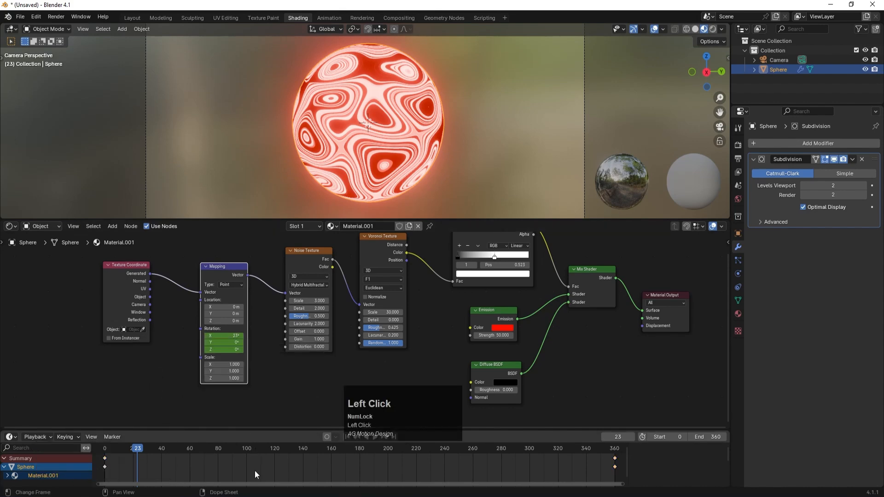
Step: In the Layout workspace, show the camera view in Rendered shading and play the animation briefly
{"action": "left_click", "coordinate": [133, 18]}
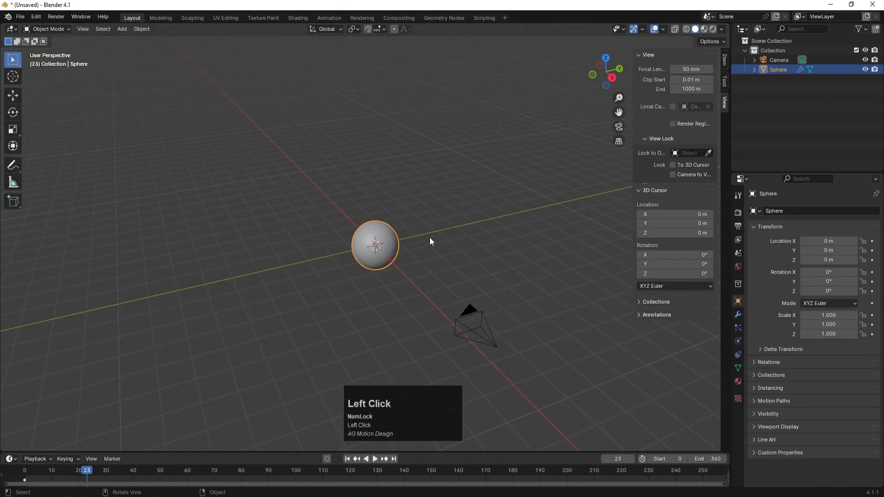
{"action": "key", "text": "KP_0"}
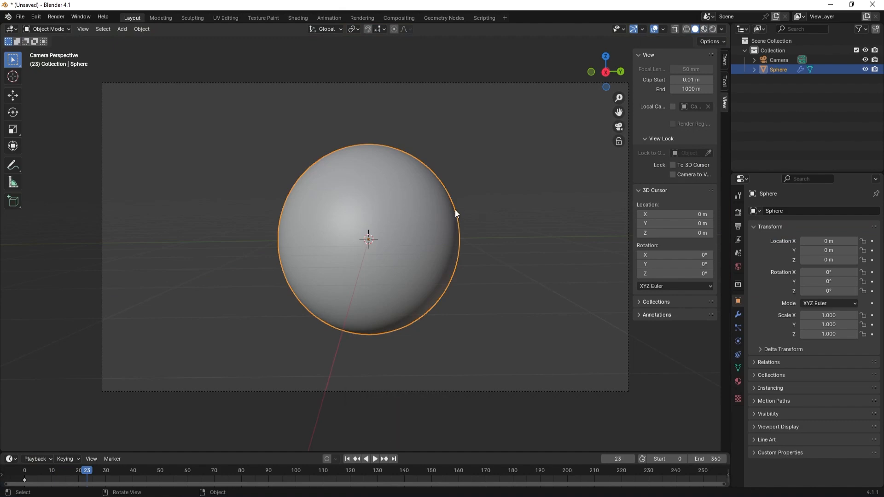
{"action": "key", "text": "z"}
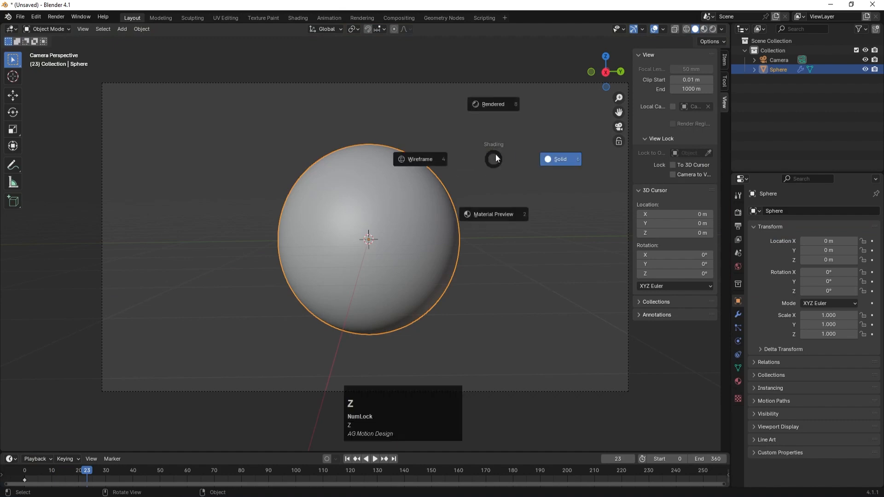
{"action": "left_click", "coordinate": [491, 106]}
{"action": "left_click", "coordinate": [476, 294]}
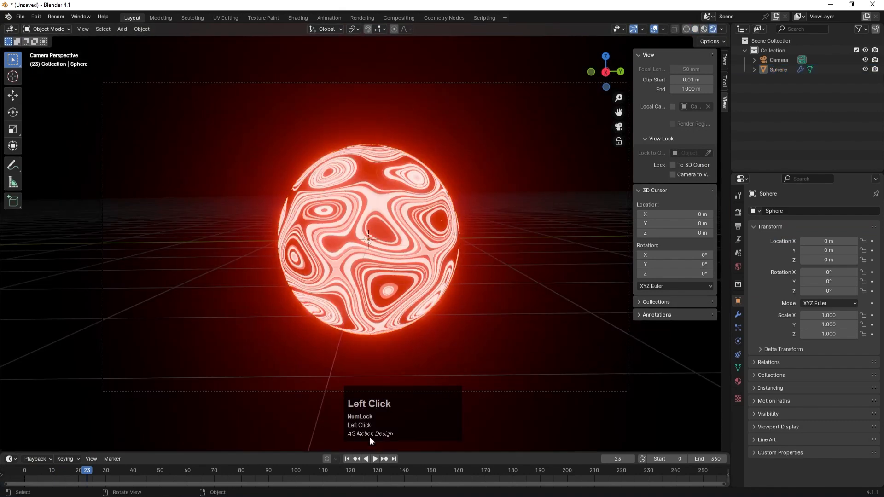
{"action": "left_click", "coordinate": [375, 460]}
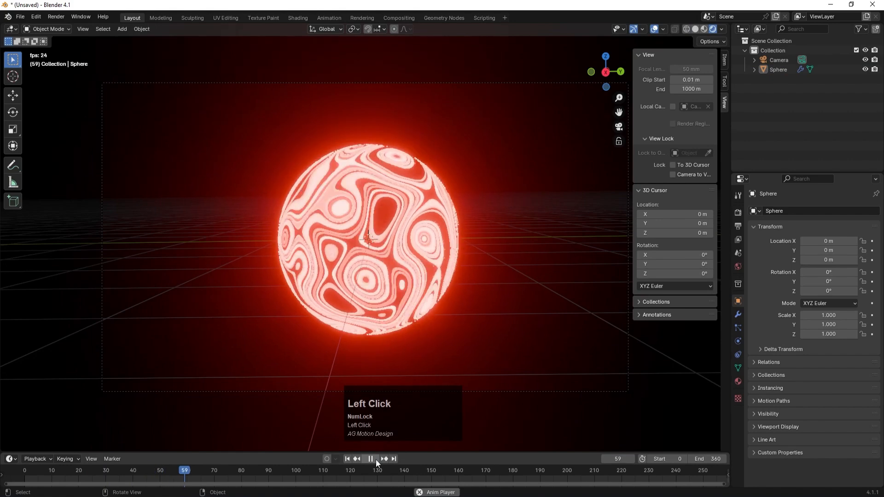
{"action": "left_click", "coordinate": [375, 459]}
Step: Lock the camera to the view, bring it slightly closer to the sphere, and unlock it again
{"action": "left_click", "coordinate": [672, 174]}
{"action": "scroll", "coordinate": [360, 217], "scroll_direction": "up", "scroll_amount": 2}
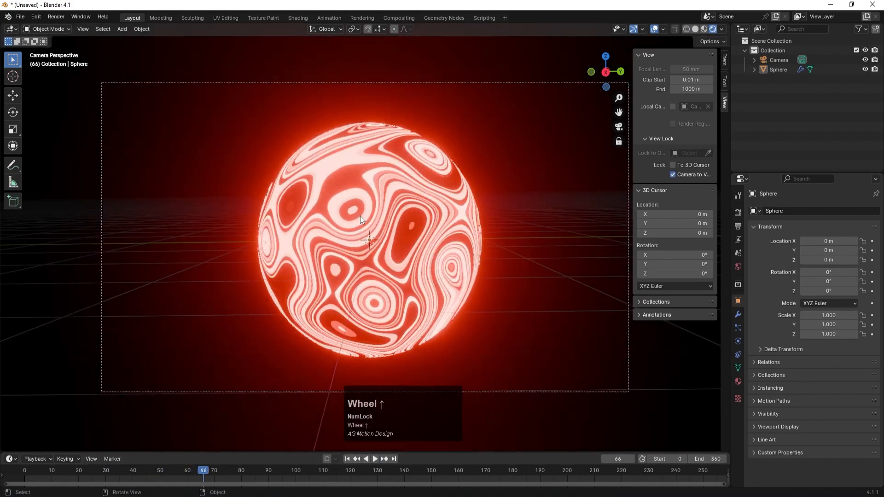
{"action": "left_click", "coordinate": [672, 174]}
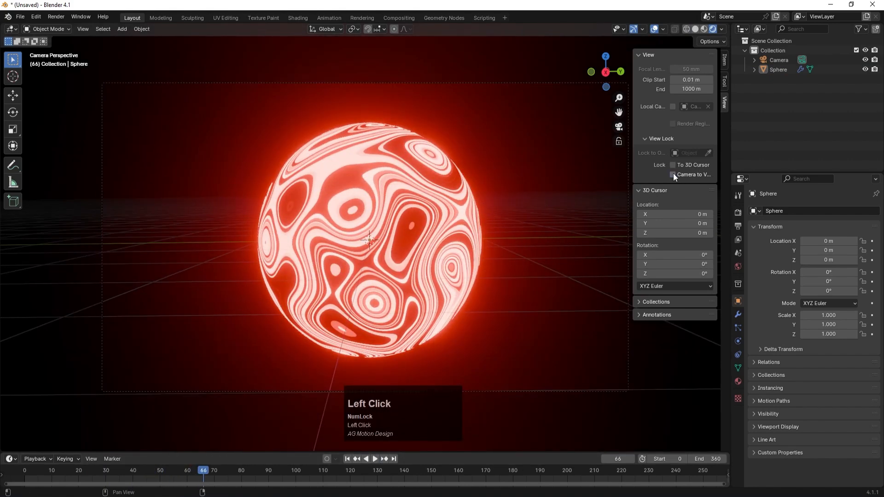
Step: Play the animation from the closer camera framing, stop it, and return to frame 0
{"action": "left_click", "coordinate": [376, 458]}
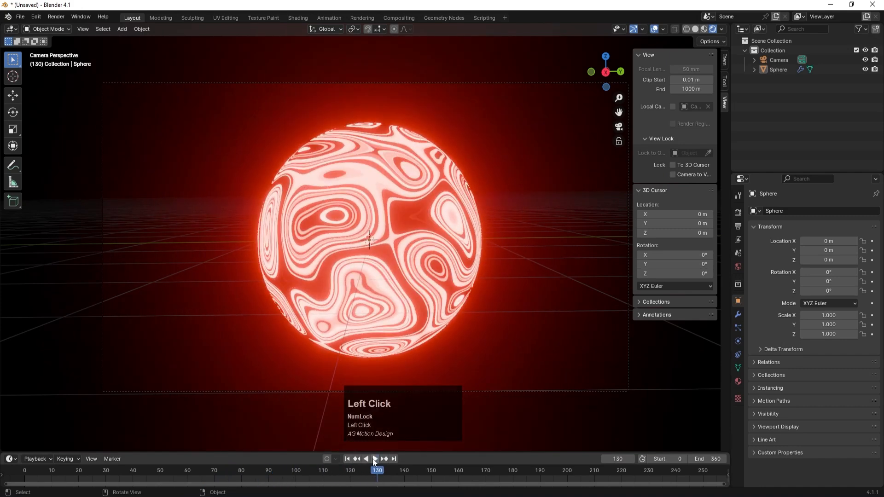
{"action": "left_click", "coordinate": [372, 458]}
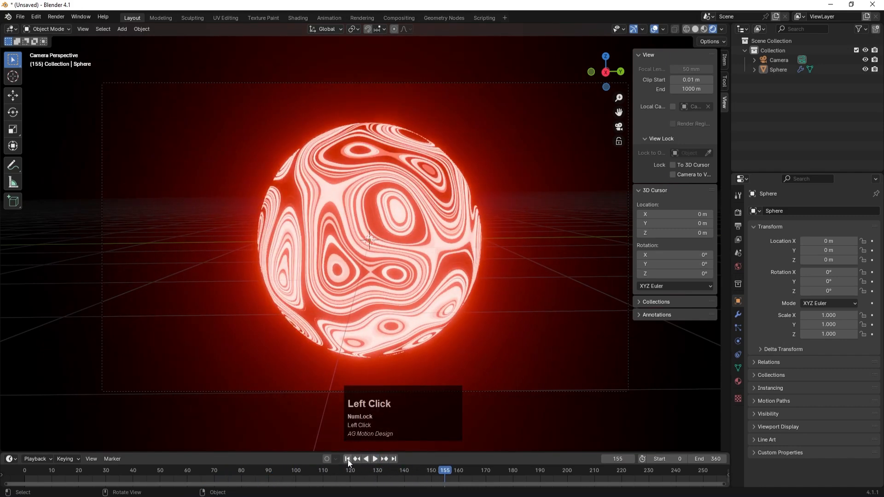
{"action": "left_click", "coordinate": [347, 458]}
Step: In top view, duplicate the sphere twice, placing copies at about X -3.3 m, Y 2.4 m and X -3.5 m, Y -2.6 m
{"action": "scroll", "coordinate": [507, 282], "scroll_direction": "down", "scroll_amount": 5}
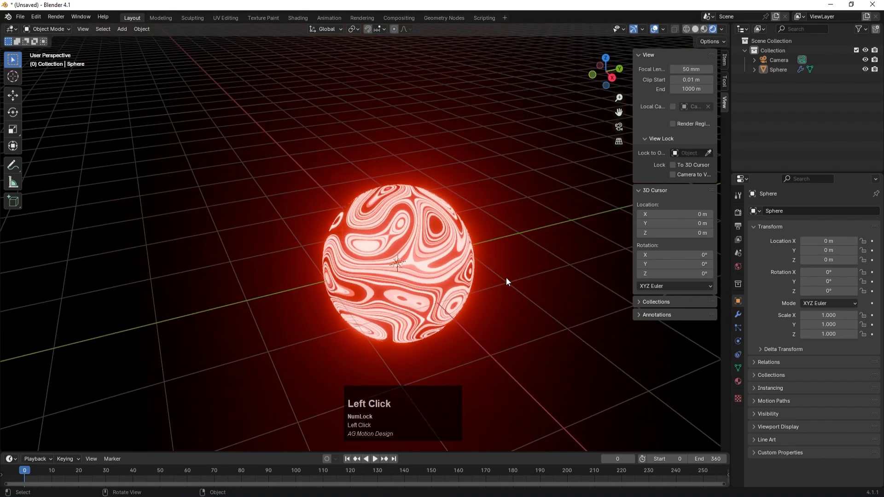
{"action": "key", "text": "KP_7"}
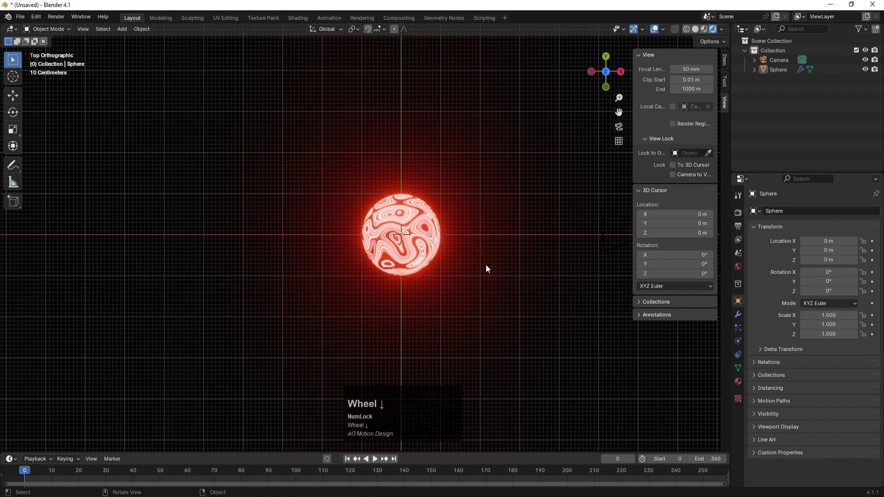
{"action": "left_click", "coordinate": [418, 235]}
{"action": "key", "text": "shift+d"}
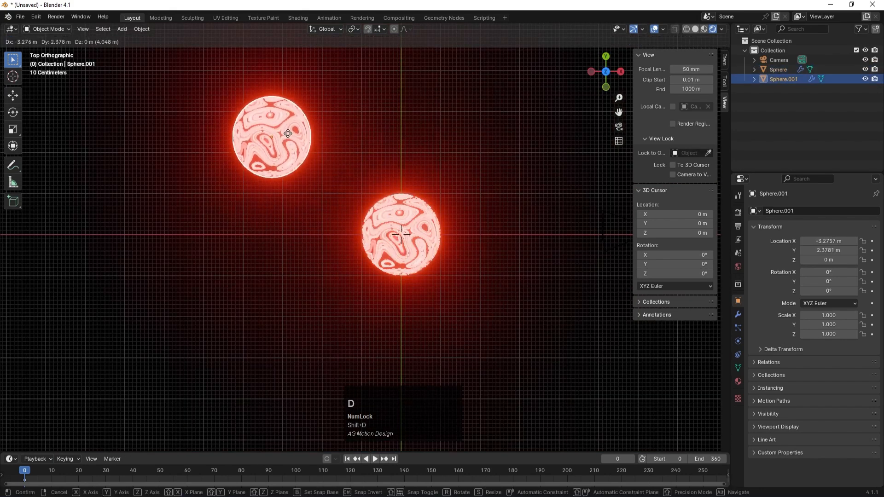
{"action": "left_click", "coordinate": [287, 134]}
{"action": "key", "text": "shift+d"}
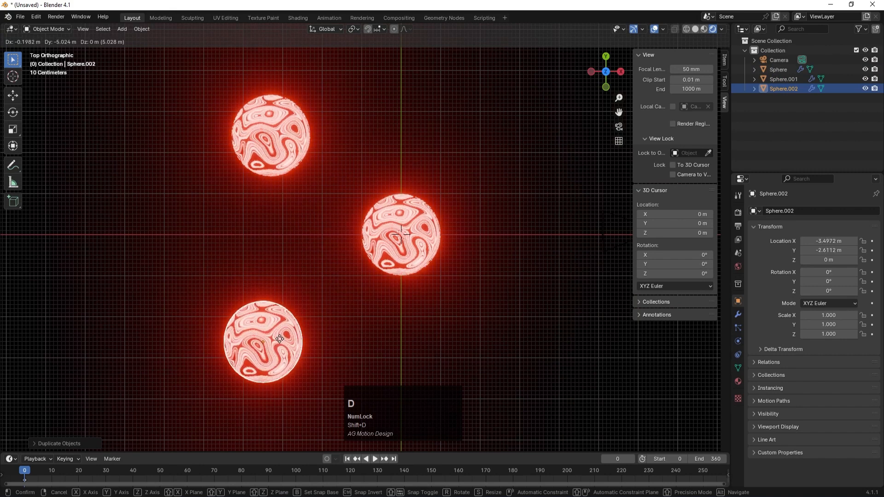
{"action": "left_click", "coordinate": [279, 339]}
Step: In camera view, move Sphere.002 along the Y axis to about -2.56 m
{"action": "key", "text": "KP_0"}
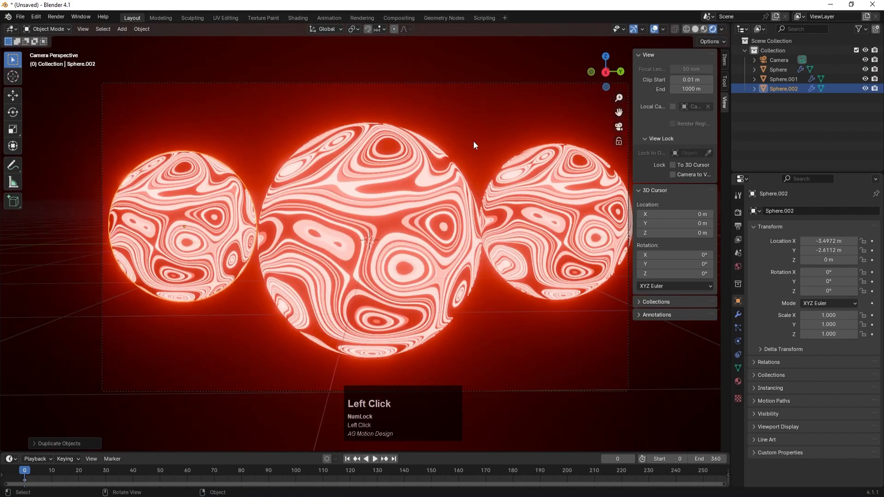
{"action": "left_click", "coordinate": [228, 216]}
{"action": "key", "text": "g"}
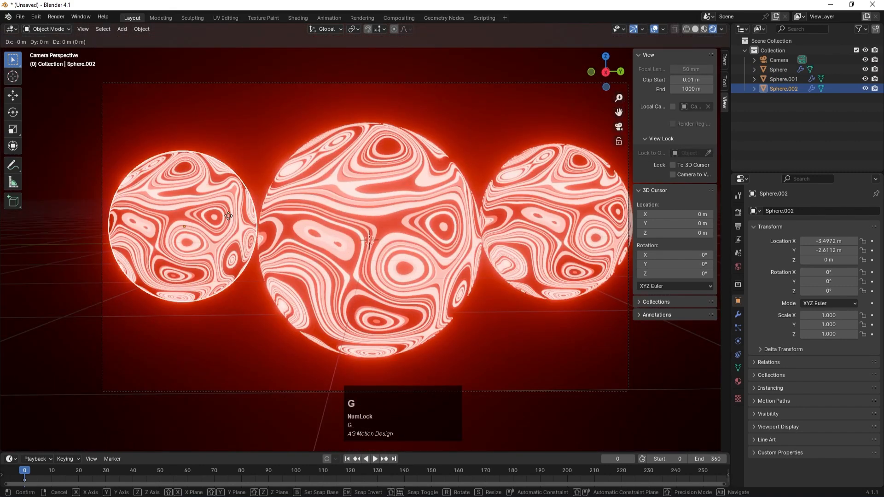
{"action": "key", "text": "x"}
{"action": "key", "text": "y"}
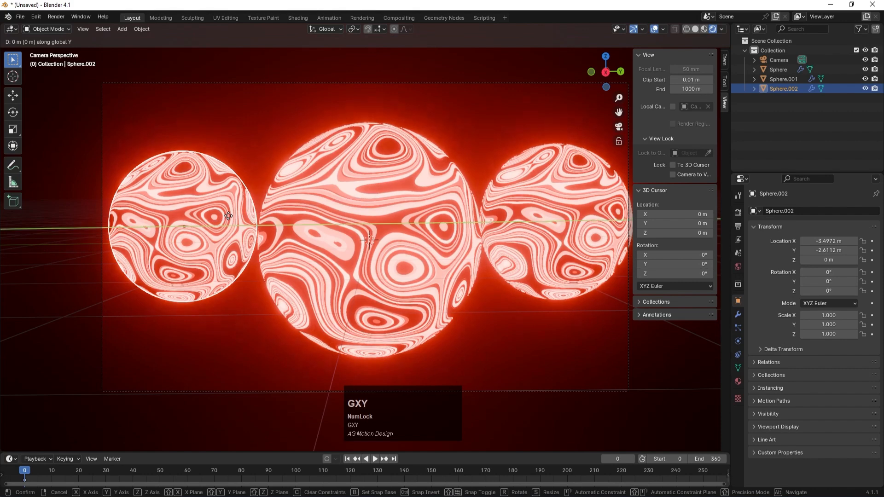
{"action": "left_click", "coordinate": [233, 223]}
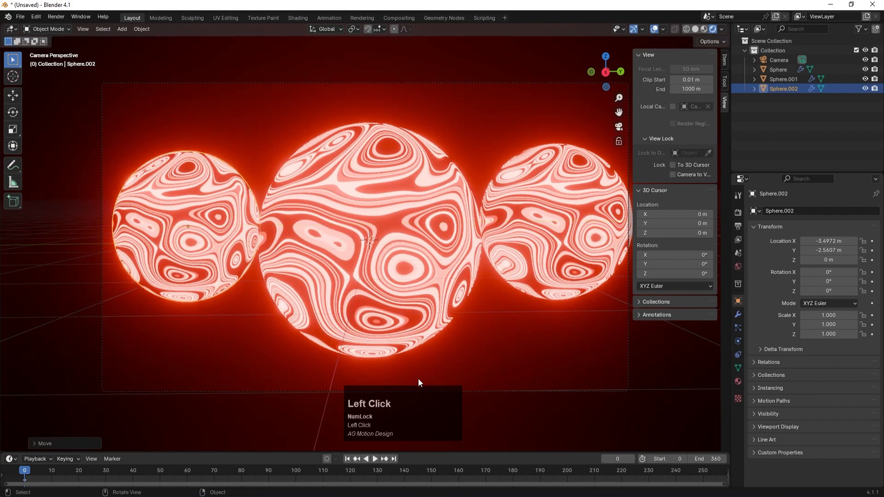
Step: Enable Depth of Field on the camera and set its F-Stop to 0.3
{"action": "left_click", "coordinate": [777, 59]}
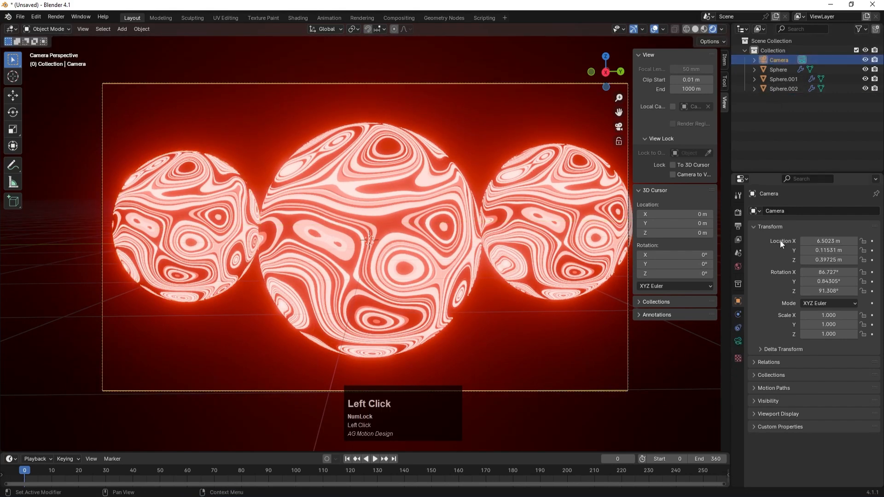
{"action": "left_click", "coordinate": [738, 341]}
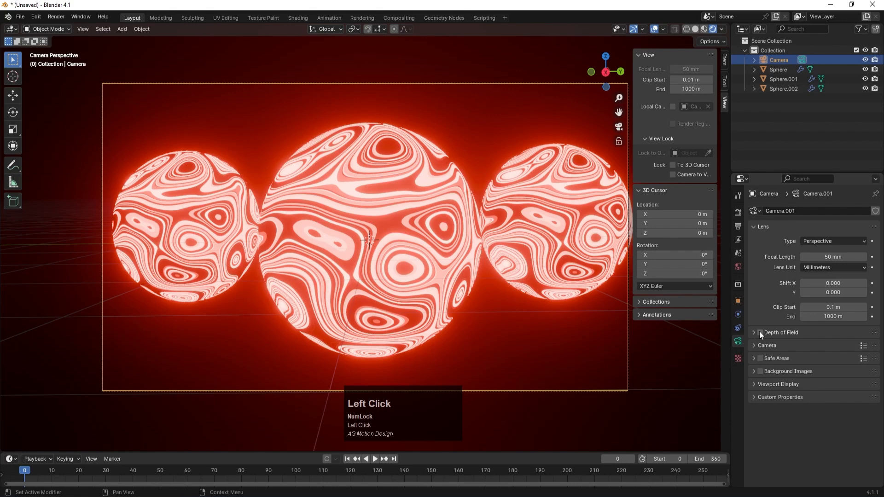
{"action": "left_click", "coordinate": [760, 332]}
{"action": "left_click", "coordinate": [753, 333]}
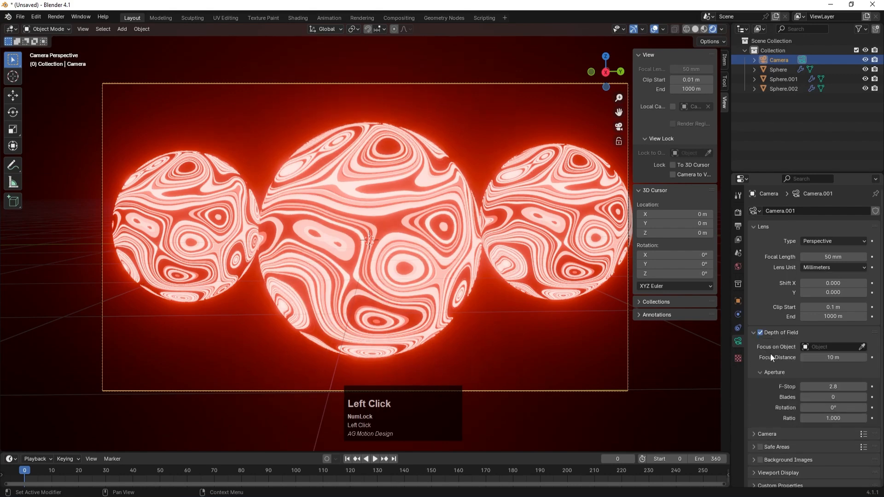
{"action": "left_click", "coordinate": [837, 386]}
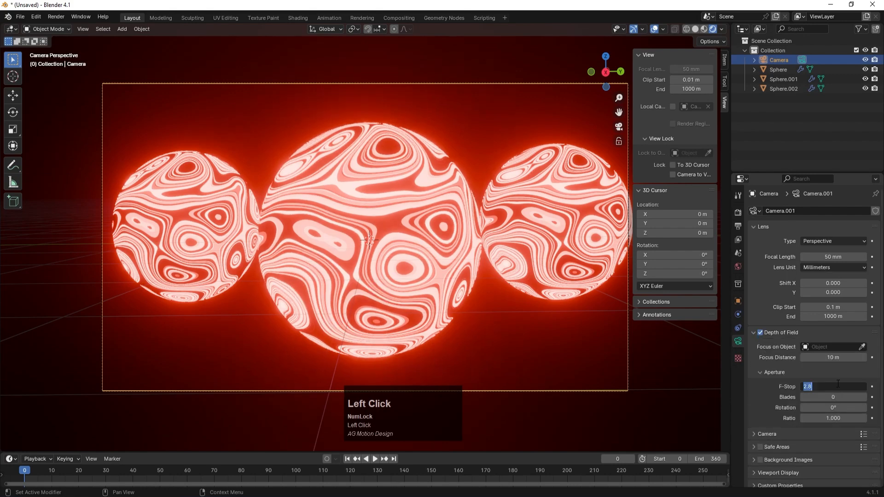
{"action": "key", "text": "Return"}
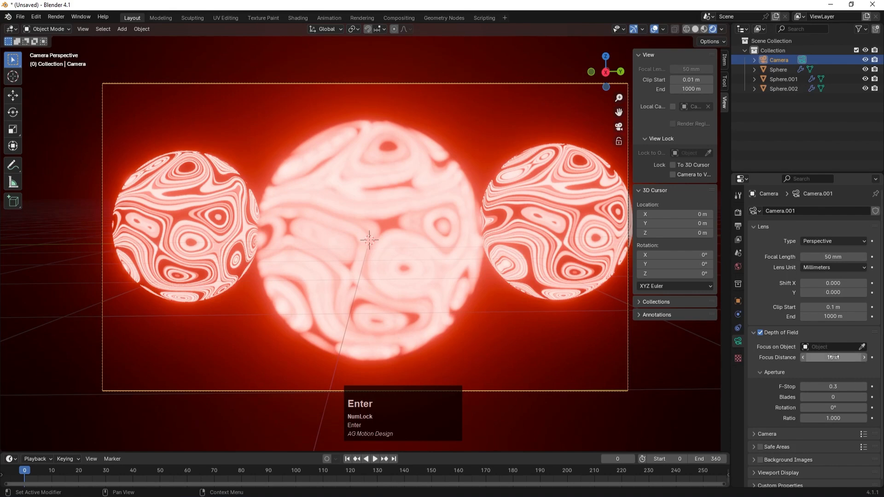
Step: Lower the camera's F-Stop to 0.2 and adjust the focus distance to 5.8 m
{"action": "left_click_drag", "start_coordinate": [833, 357], "coordinate": [835, 386]}
{"action": "left_click", "coordinate": [835, 386]}
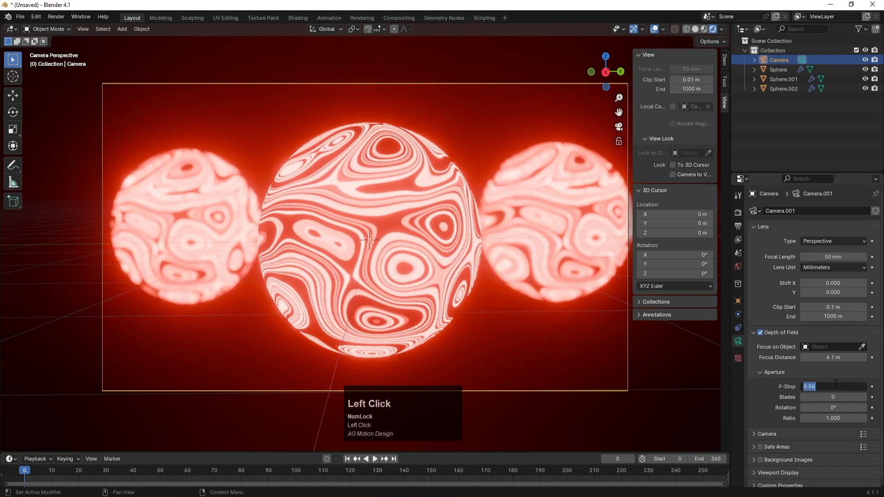
{"action": "type", "text": ".2"}
{"action": "key", "text": "Return"}
{"action": "left_click_drag", "start_coordinate": [833, 357], "coordinate": [830, 357]}
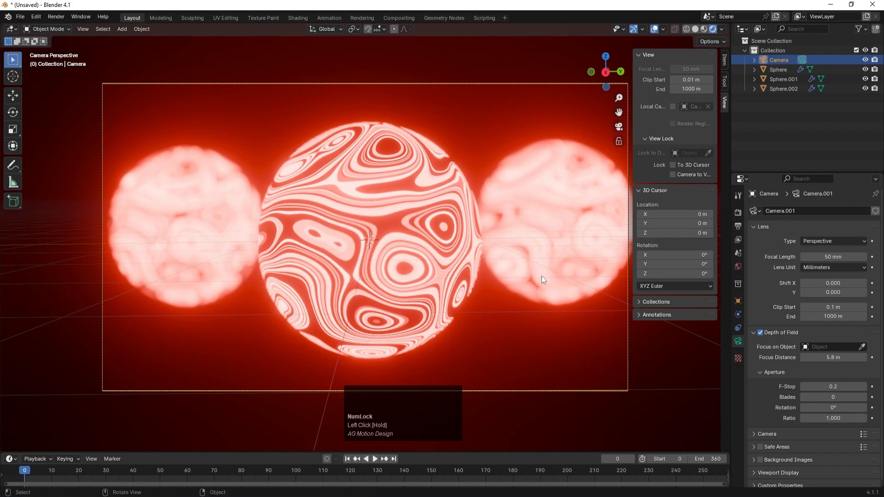
Step: In the Shading workspace, set the Emission strength of the central sphere's material to 30
{"action": "left_click", "coordinate": [368, 180]}
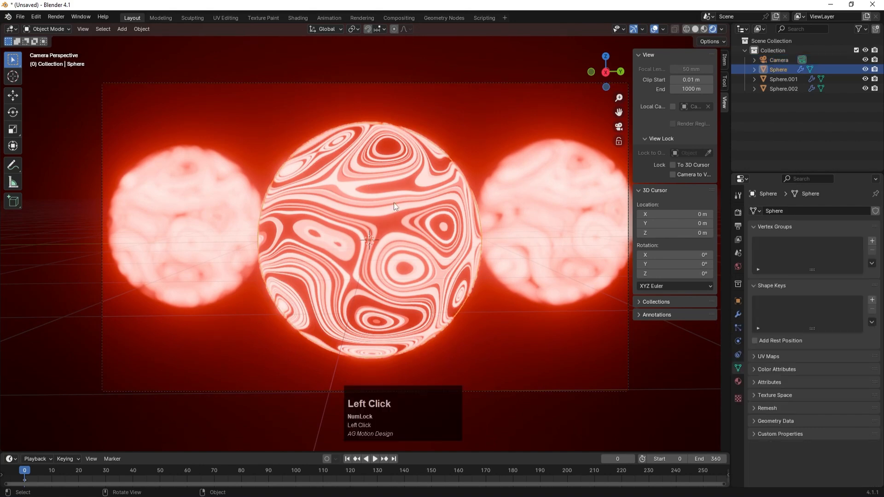
{"action": "left_click", "coordinate": [303, 17]}
{"action": "left_click", "coordinate": [500, 336]}
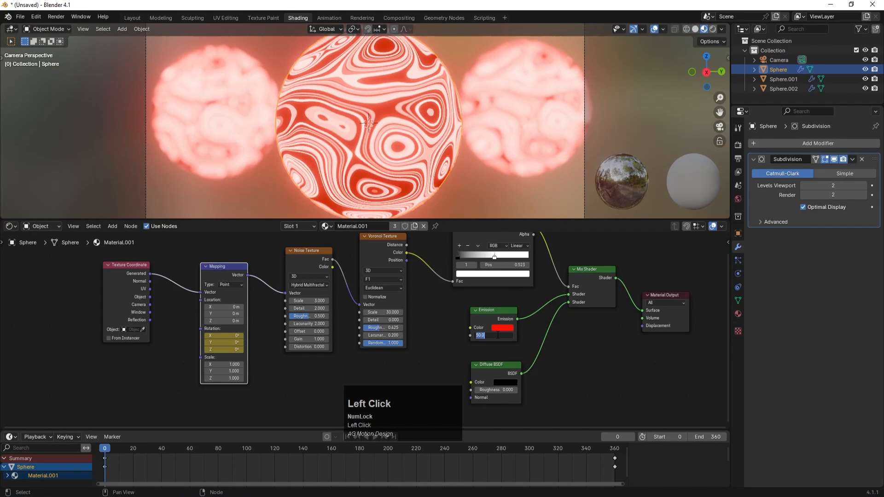
{"action": "key", "text": "Return"}
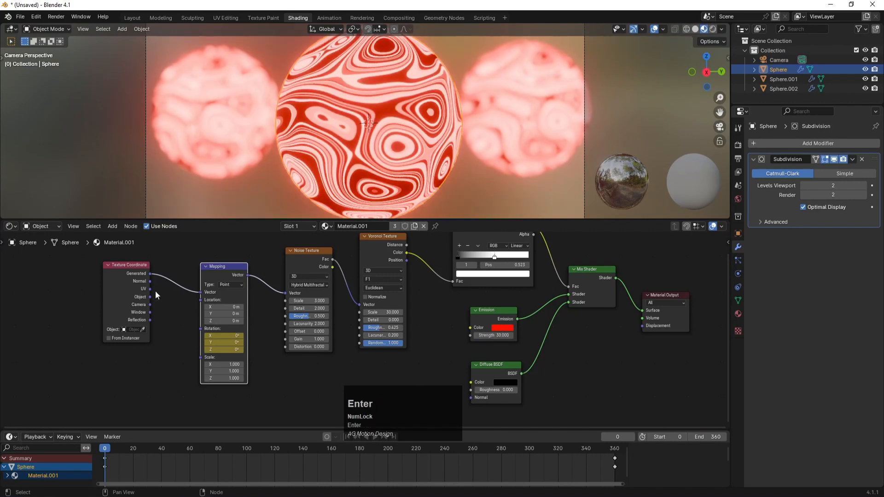
Step: Return to the Layout workspace, deselect the sphere, and play the animation to check all three spheres, then stop it
{"action": "left_click", "coordinate": [131, 19]}
{"action": "left_click", "coordinate": [479, 130]}
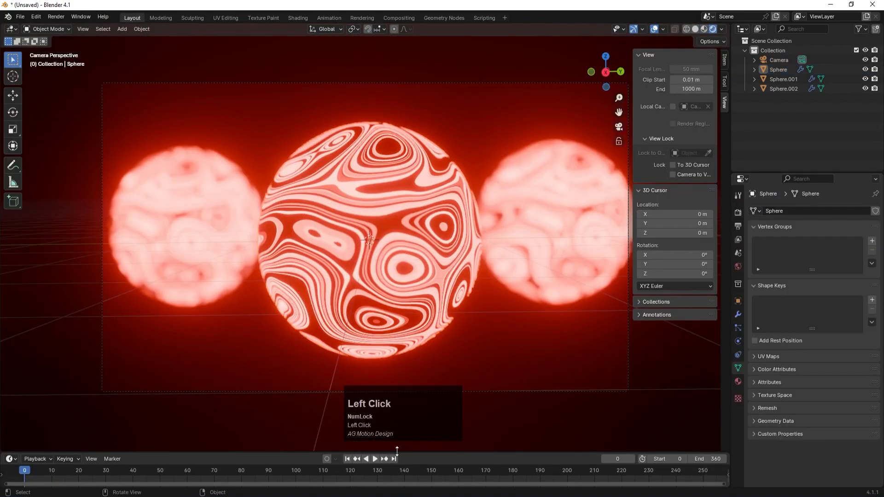
{"action": "left_click", "coordinate": [374, 459]}
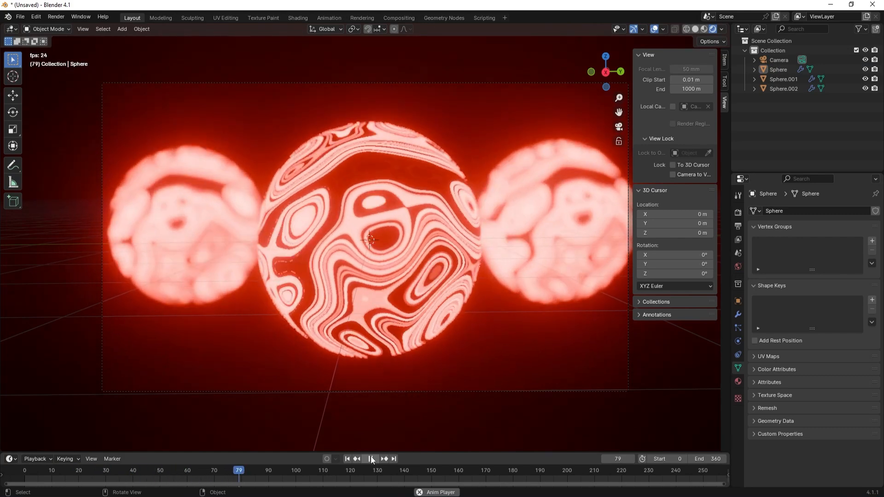
{"action": "left_click", "coordinate": [371, 459]}
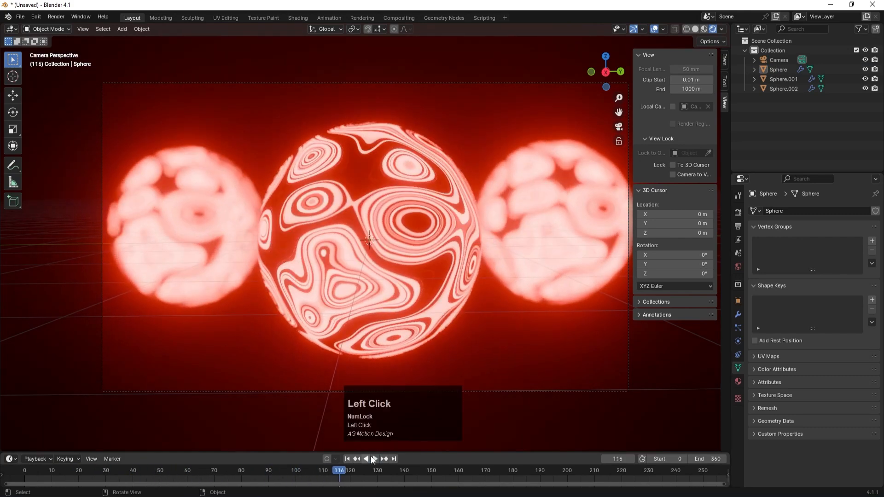